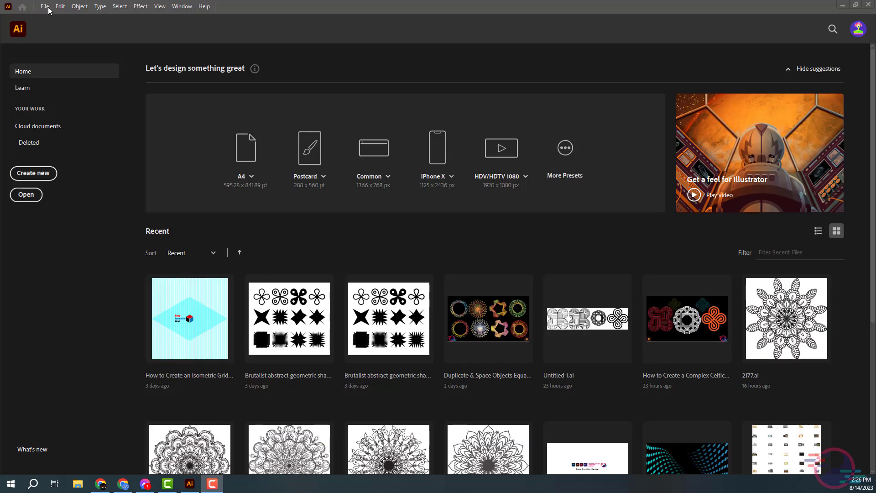
# Create a new 1920×1080 px document from the Web-Large preset
pyautogui.click(45, 7)
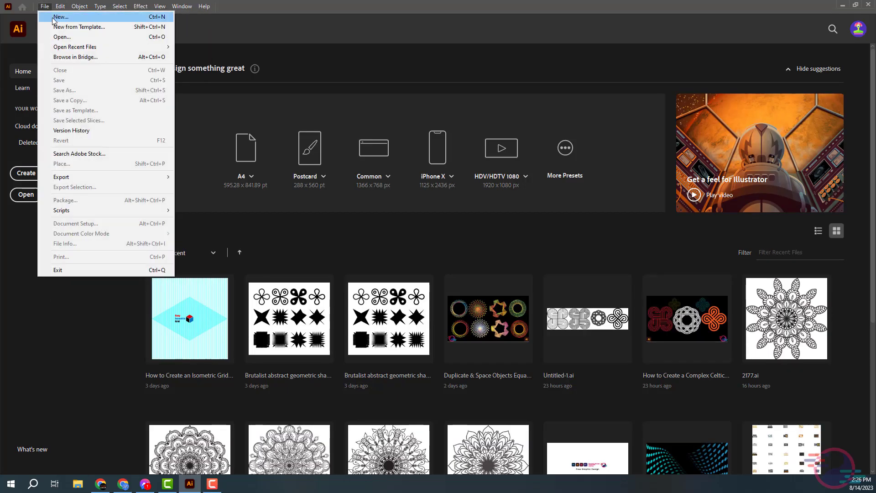
pyautogui.click(54, 18)
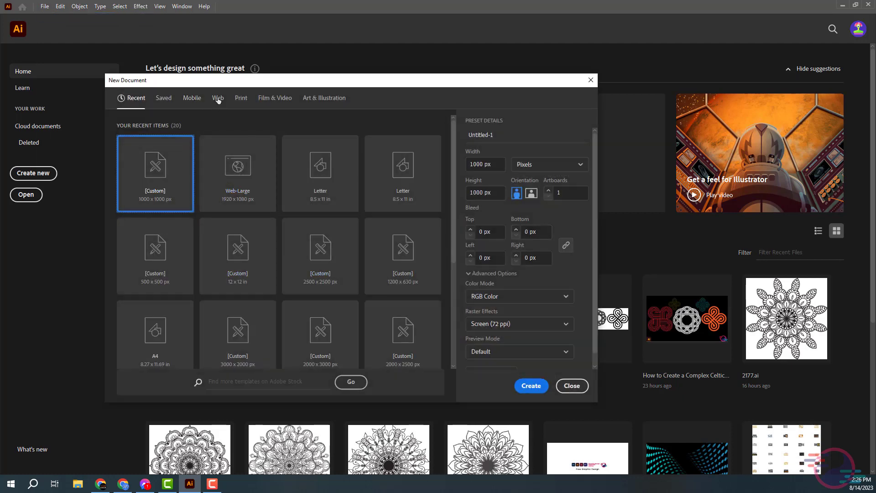
pyautogui.click(218, 100)
pyautogui.click(237, 177)
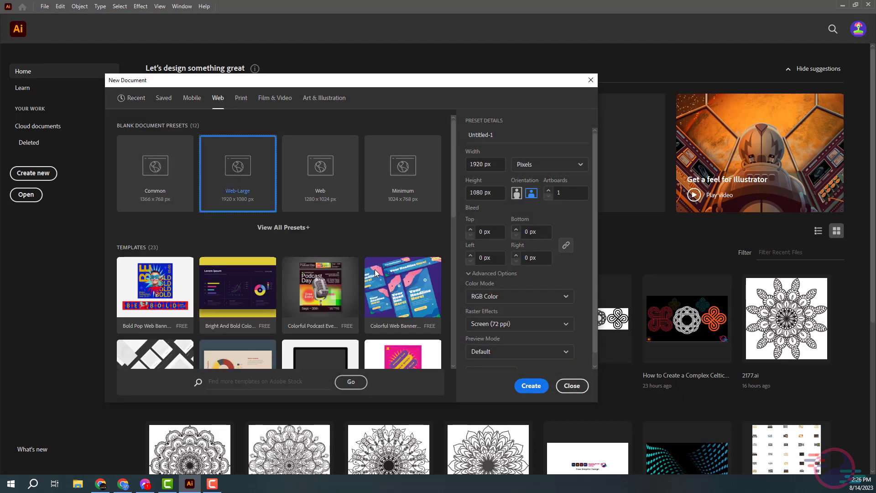
pyautogui.click(531, 386)
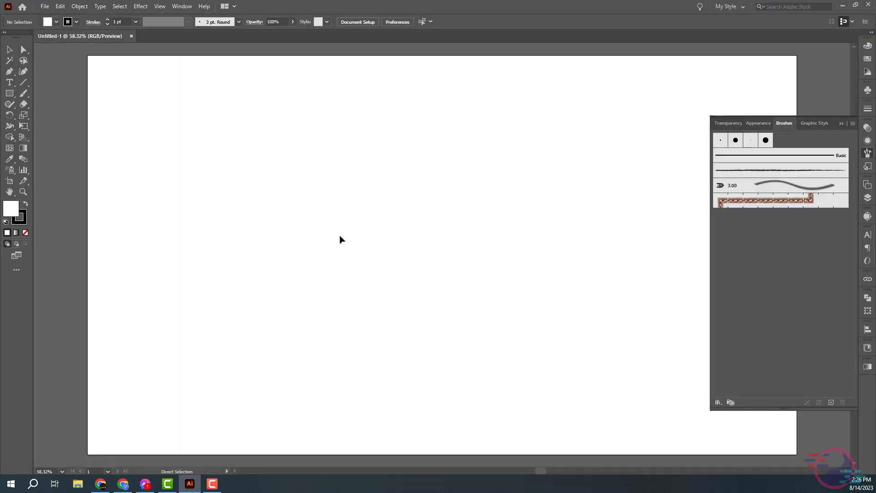
# Frame the artboard and draw a 360 px square on it
pyautogui.hotkey('ctrl', '-')
pyautogui.hotkey('ctrl', '-')
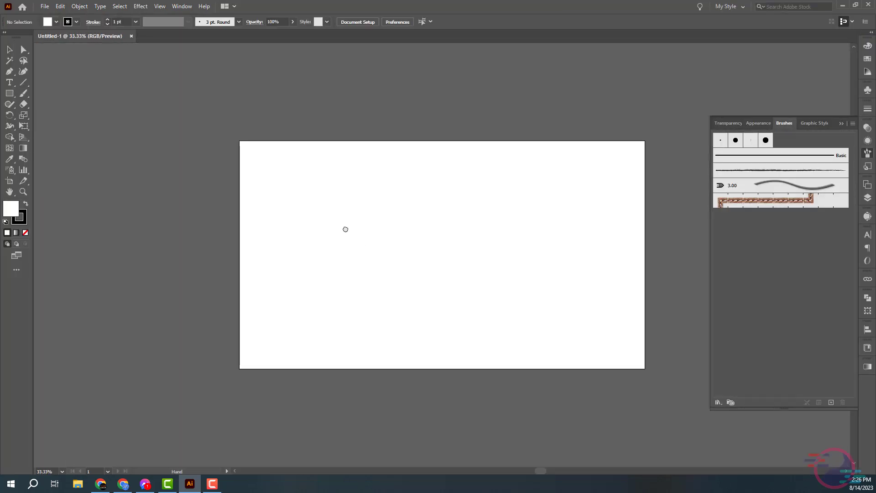
pyautogui.hotkey('ctrl', '+')
pyautogui.moveTo(309, 226); pyautogui.dragTo(267, 219)
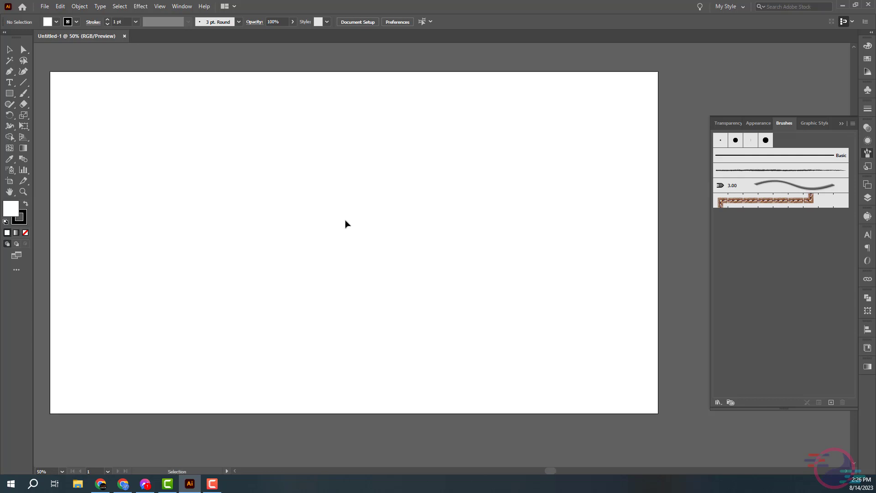
pyautogui.moveTo(256, 146)
pyautogui.mouseDown()
pyautogui.moveTo(277, 149)
pyautogui.moveTo(393, 269)
pyautogui.mouseUp()
pyautogui.click(9, 93)
# Give the square a 6 pt black outline and no fill
pyautogui.press('v')
pyautogui.doubleClick(119, 21)
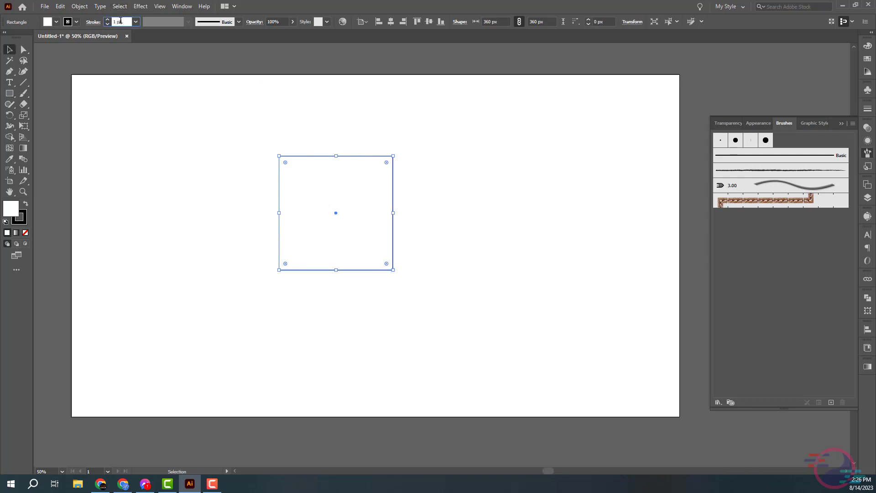
pyautogui.write('3')
pyautogui.press('Return')
pyautogui.click(76, 21)
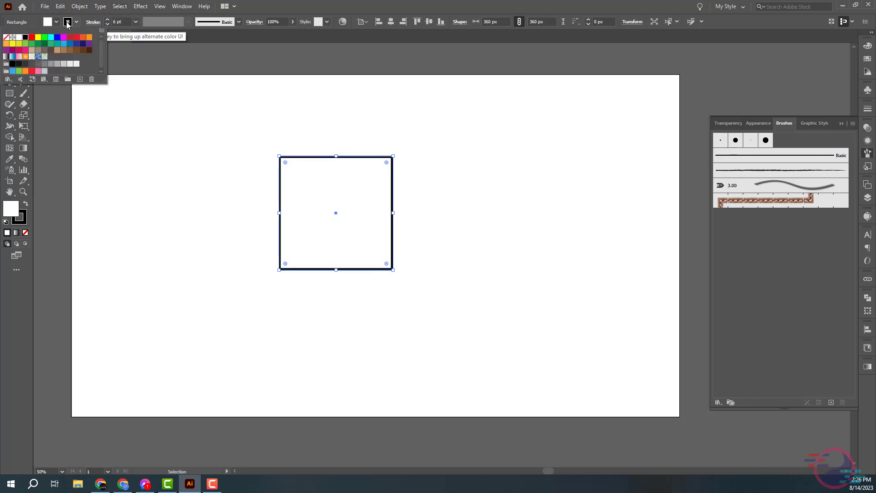
pyautogui.click(56, 21)
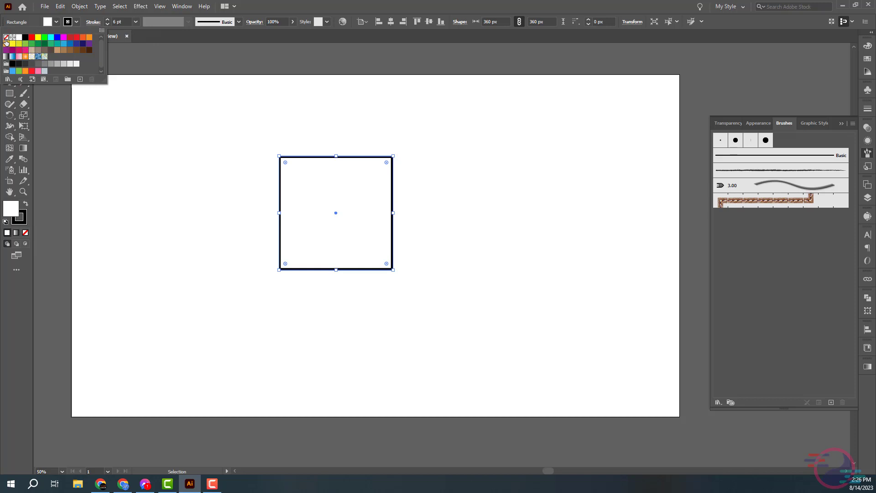
pyautogui.click(6, 37)
pyautogui.click(202, 141)
pyautogui.hotkey('ctrl', '1')
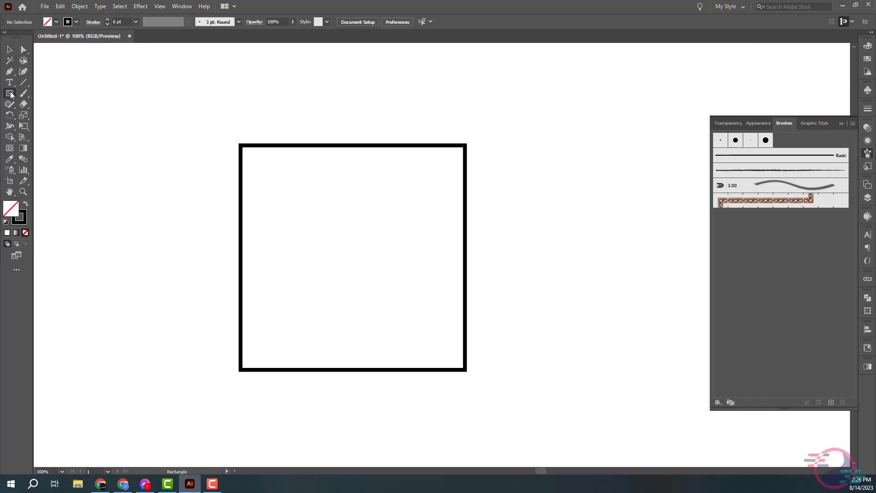
# Draw a small star near the square's top-left corner
pyautogui.moveTo(15, 96); pyautogui.dragTo(41, 137)
pyautogui.moveTo(221, 133); pyautogui.dragTo(235, 145)
pyautogui.press('v')
pyautogui.click(293, 114)
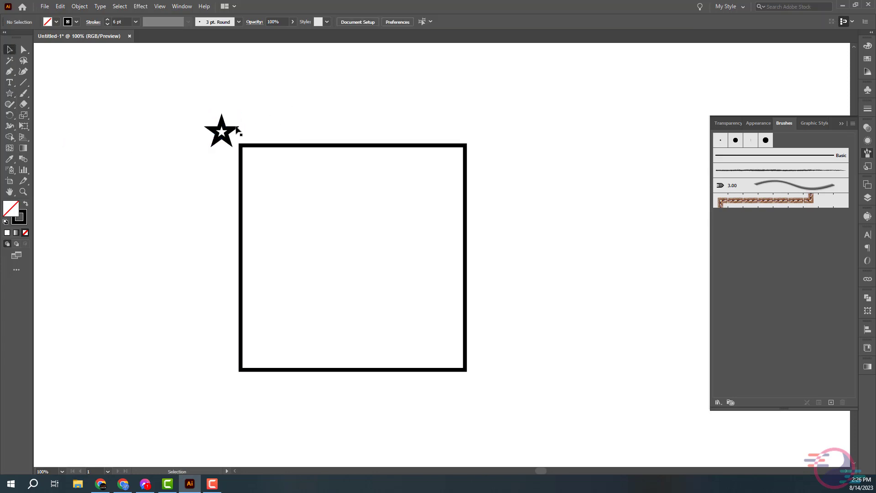
pyautogui.click(235, 131)
# Move the star just outside the square's top-left corner
pyautogui.click(318, 122)
pyautogui.hotkey('ctrl', '=')
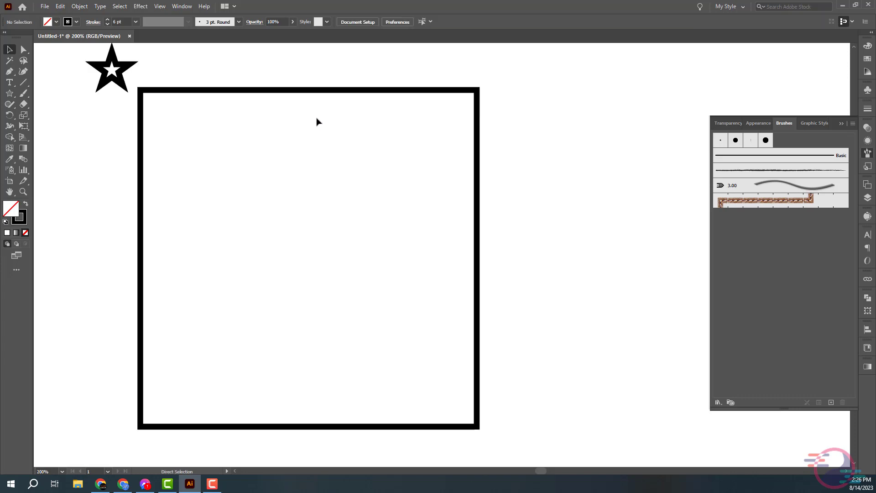
pyautogui.hotkey('ctrl', '=')
pyautogui.moveTo(292, 117); pyautogui.dragTo(500, 290)
pyautogui.click(201, 185)
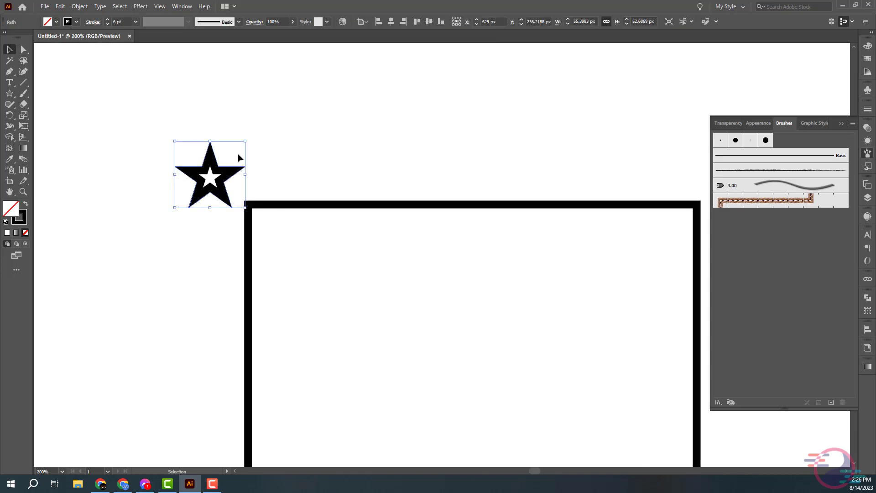
pyautogui.moveTo(244, 142)
pyautogui.mouseDown()
pyautogui.moveTo(236, 149)
pyautogui.moveTo(254, 177)
pyautogui.mouseUp()
pyautogui.click(274, 203)
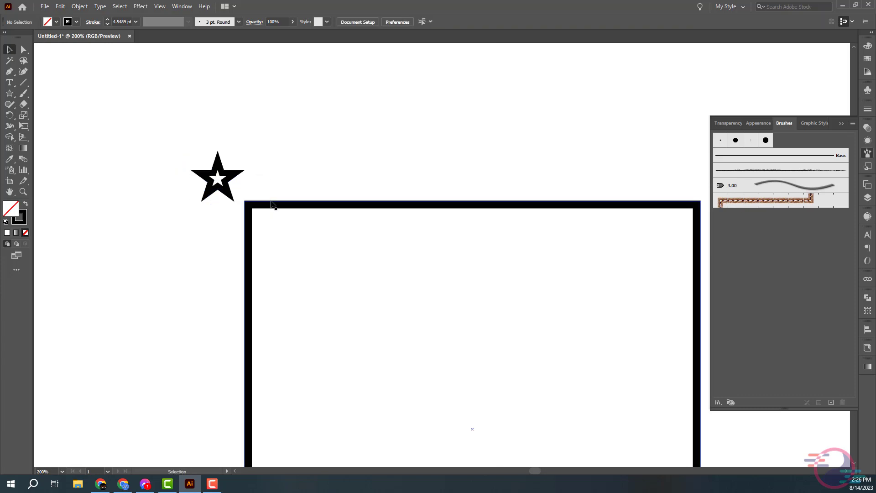
pyautogui.press('a')
pyautogui.hotkey('ctrl', '-')
pyautogui.hotkey('ctrl', '-')
# Offset the square's path by 20 px to add a surrounding 400 px square
pyautogui.press('v')
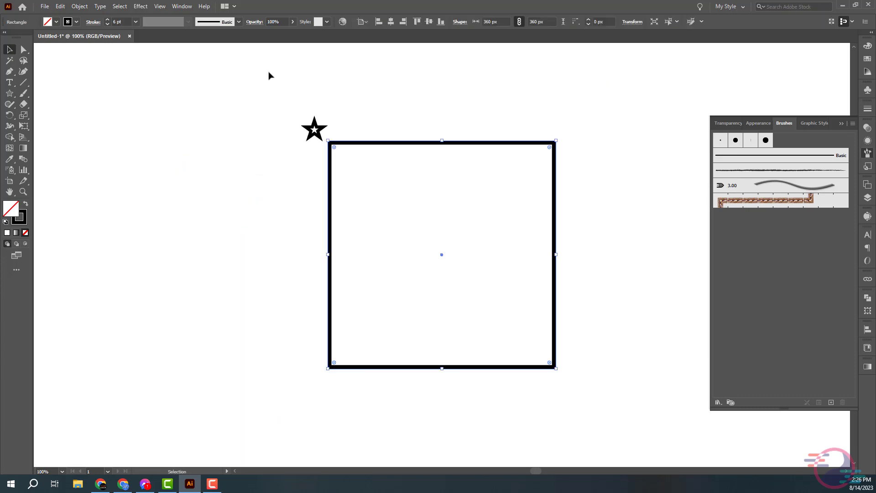
pyautogui.click(79, 7)
pyautogui.moveTo(92, 233)
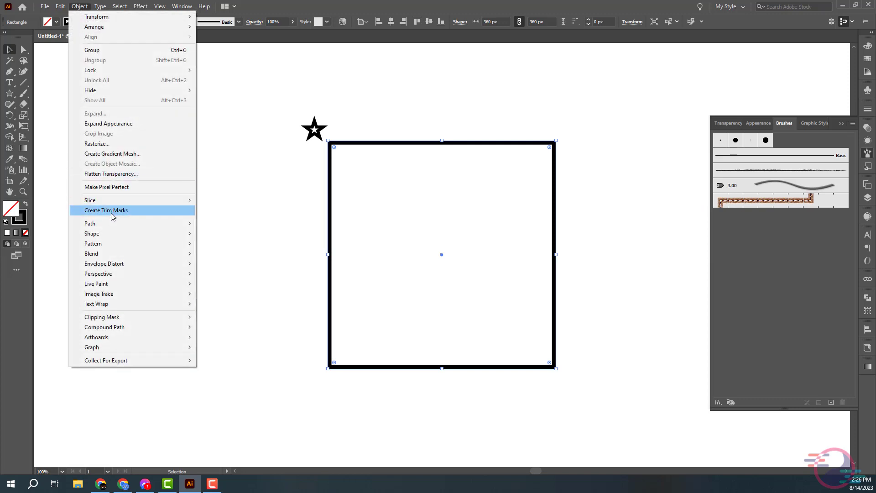
pyautogui.click(223, 256)
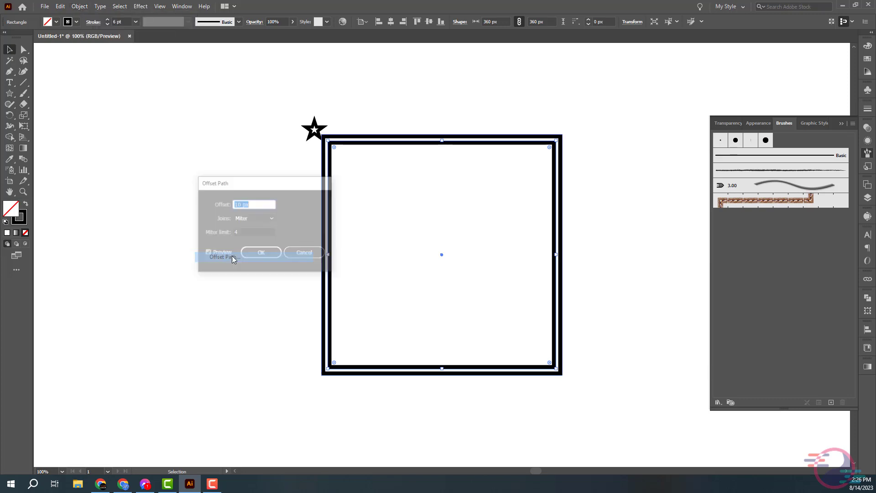
pyautogui.press('Up')
pyautogui.press('Up')
pyautogui.press('Up')
pyautogui.press('Up')
pyautogui.press('Up')
pyautogui.press('Up')
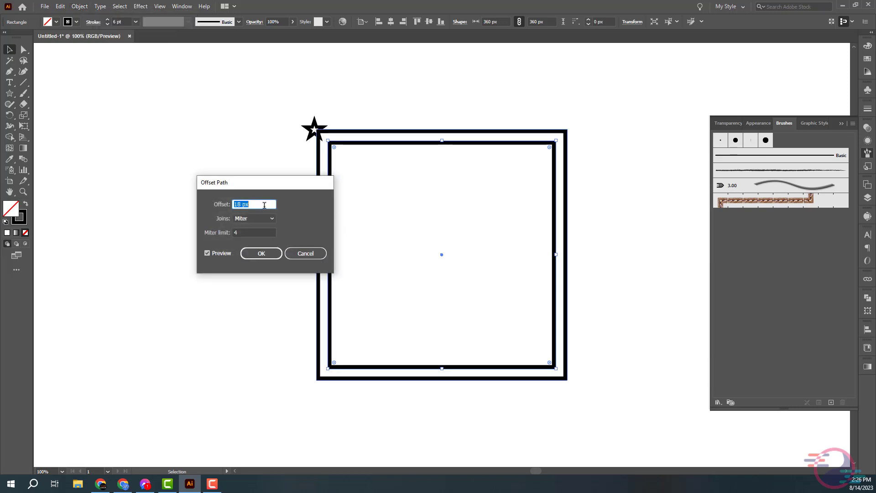
pyautogui.press('Up')
pyautogui.press('Up')
pyautogui.press('Up')
pyautogui.press('Up')
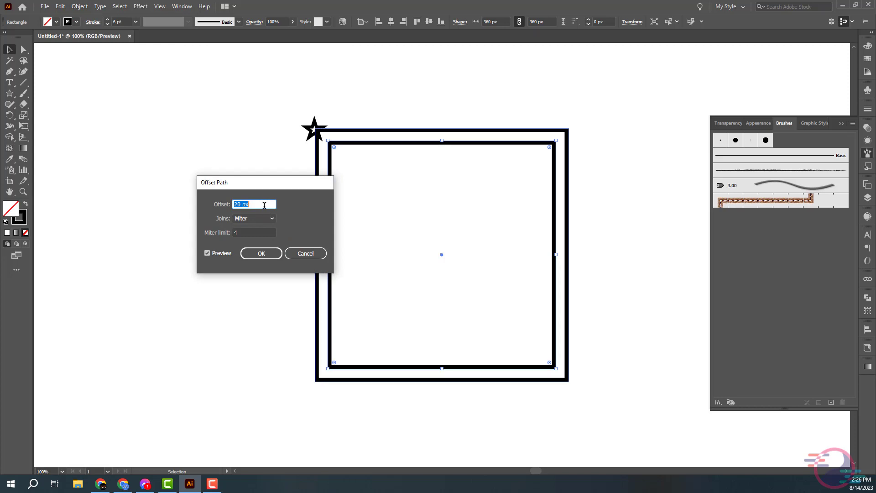
pyautogui.click(261, 253)
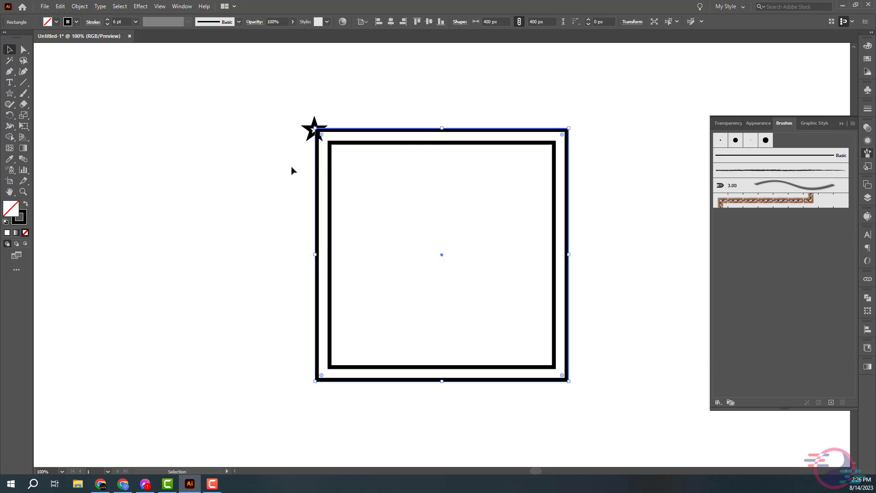
pyautogui.click(313, 129)
# Move the star onto the outer square's top-left corner
pyautogui.hotkey('ctrl', '=')
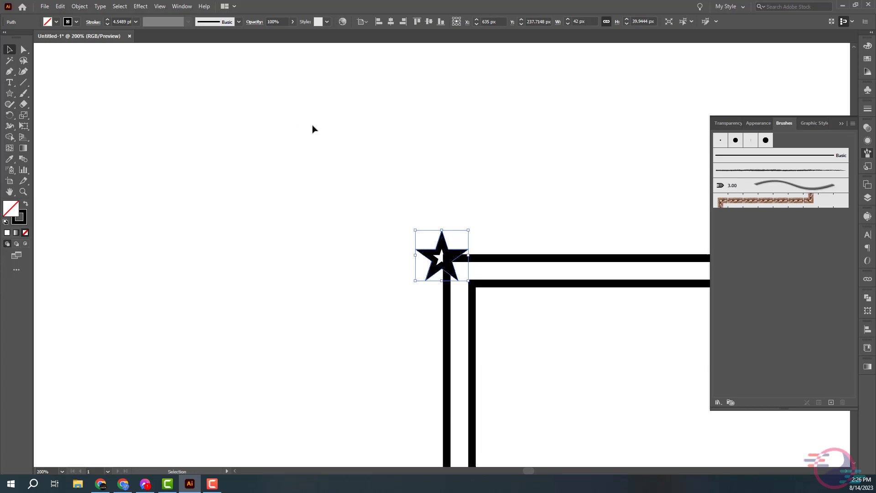
pyautogui.hscroll(3, 127, 141)
pyautogui.hscroll(2, 290, 198)
pyautogui.hotkey('ctrl', '=')
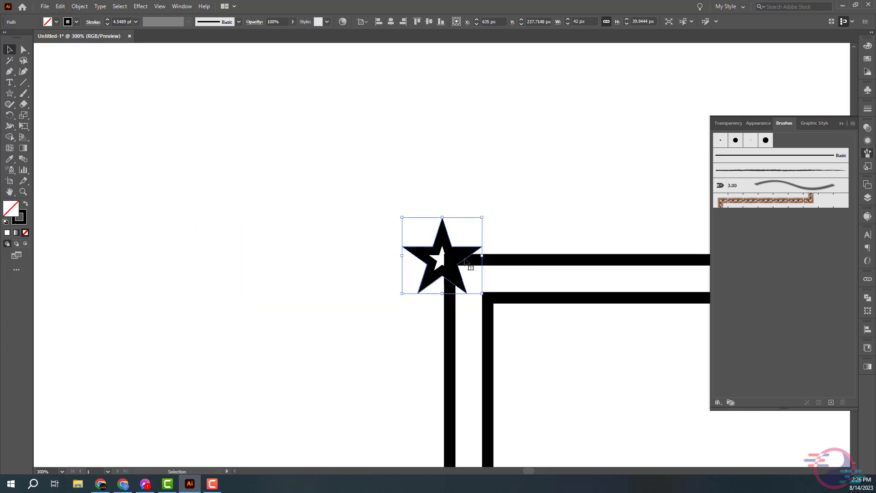
pyautogui.click(484, 230)
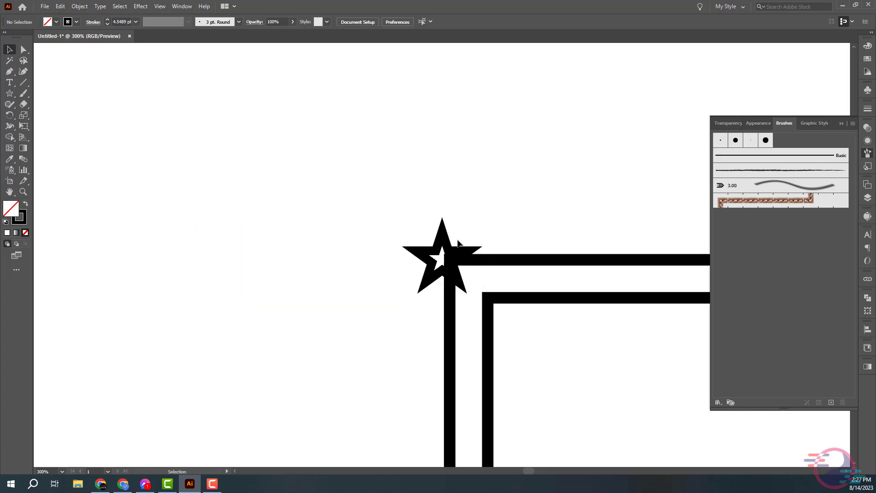
pyautogui.moveTo(449, 246)
pyautogui.mouseDown()
pyautogui.moveTo(137, 131)
pyautogui.moveTo(491, 157)
pyautogui.mouseUp()
pyautogui.click(473, 229)
# Copy the star to the top-right, bottom-right and bottom-left corners
pyautogui.scroll(-2, 469, 223)
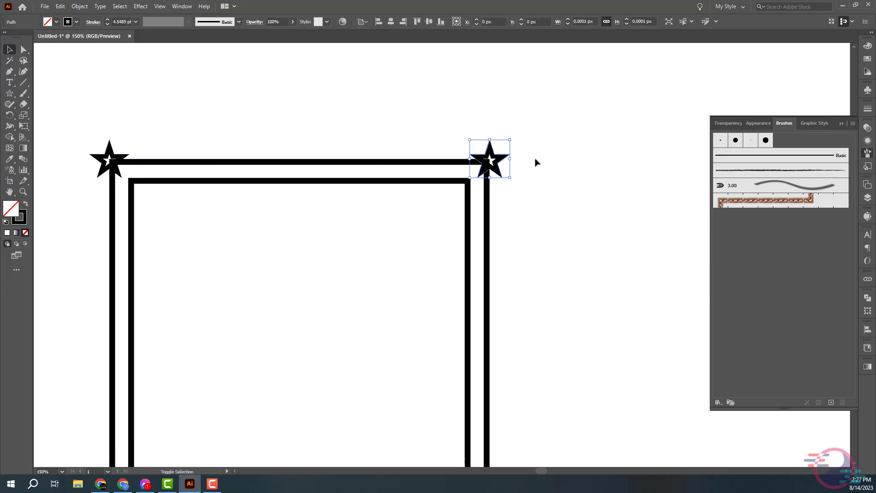
pyautogui.click(536, 162)
pyautogui.scroll(-2, 536, 151)
pyautogui.scroll(-1, 536, 145)
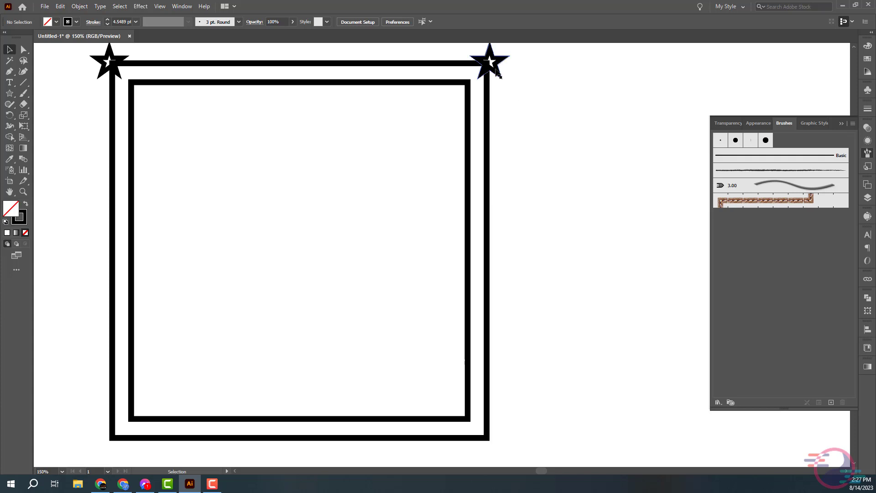
pyautogui.moveTo(507, 76); pyautogui.dragTo(507, 458)
pyautogui.scroll(-2, 537, 392)
pyautogui.scroll(-1, 539, 367)
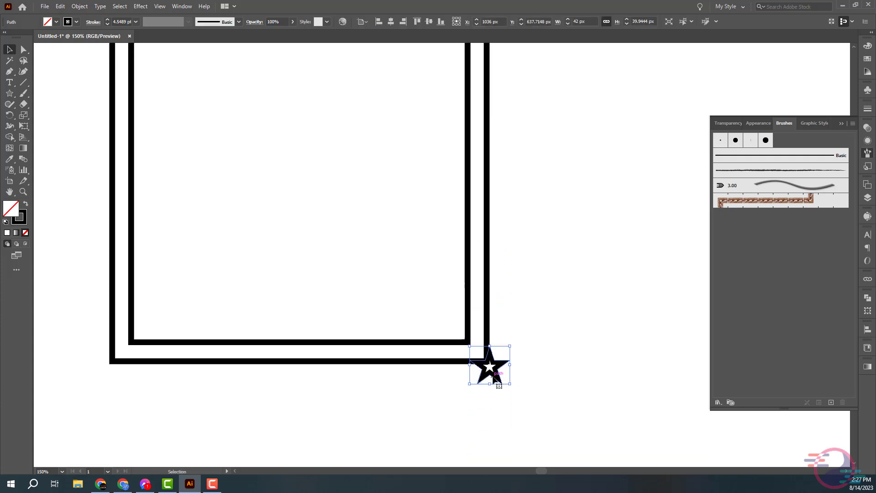
pyautogui.moveTo(495, 377); pyautogui.dragTo(135, 377)
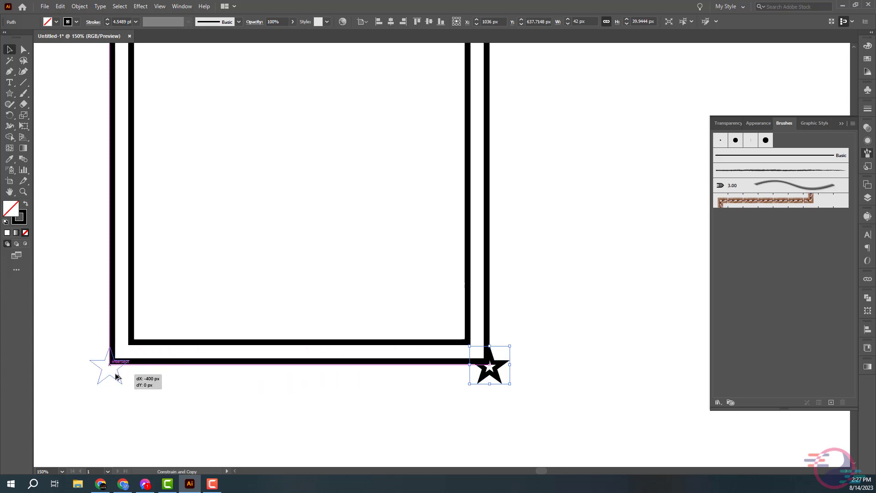
pyautogui.moveTo(135, 377); pyautogui.dragTo(115, 378)
# Delete the extra outer square, keeping the square and four stars
pyautogui.click(168, 380)
pyautogui.click(195, 362)
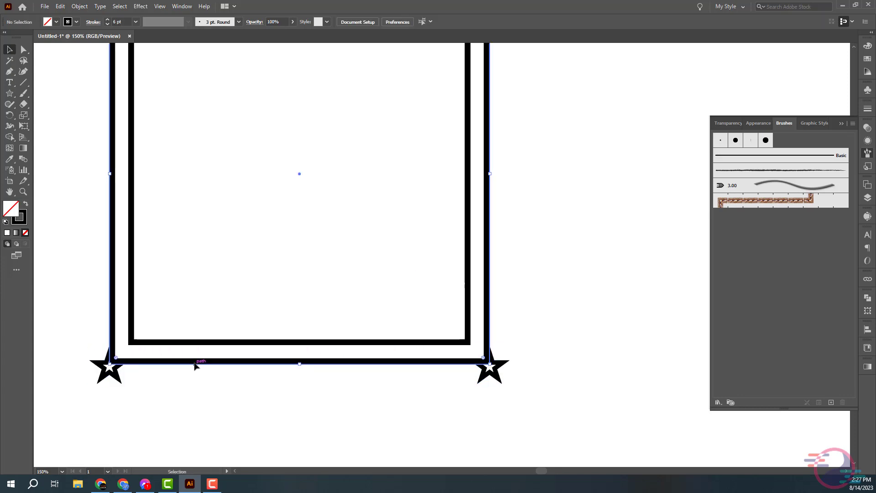
pyautogui.press('Delete')
pyautogui.hotkey('ctrl', '-')
pyautogui.hotkey('ctrl', '-')
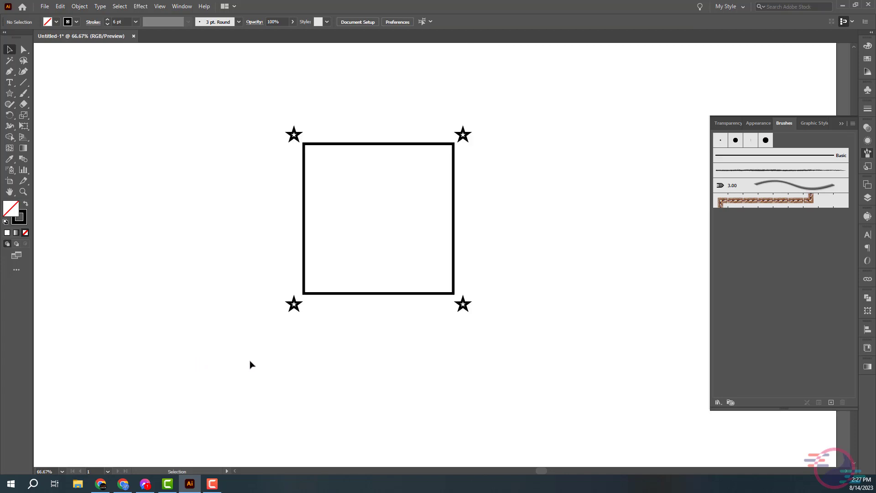
# Group the square with its four corner stars
pyautogui.moveTo(261, 89); pyautogui.dragTo(533, 406)
pyautogui.rightClick(403, 203)
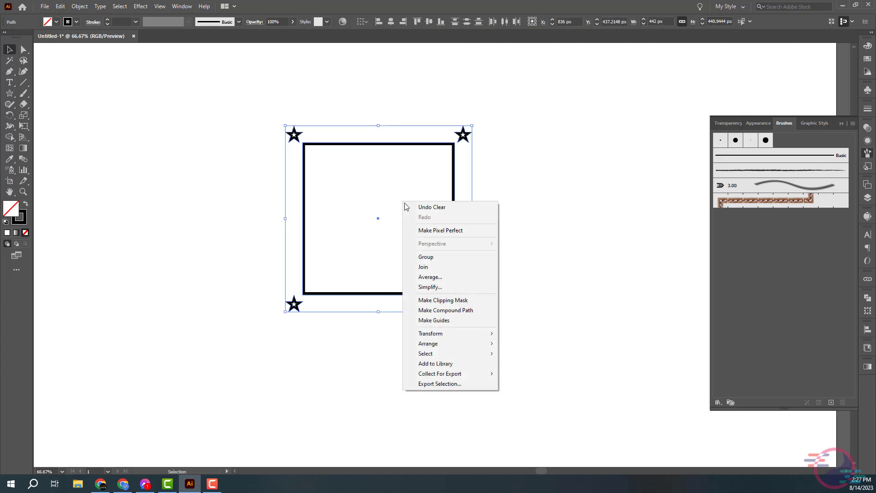
pyautogui.click(426, 256)
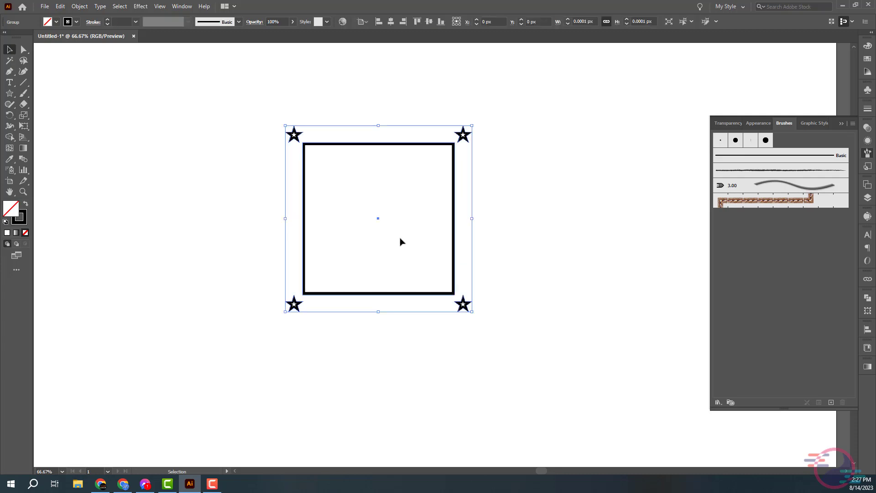
# Apply a Transform effect with 10° rotation and extra copies to form a ring
pyautogui.click(141, 6)
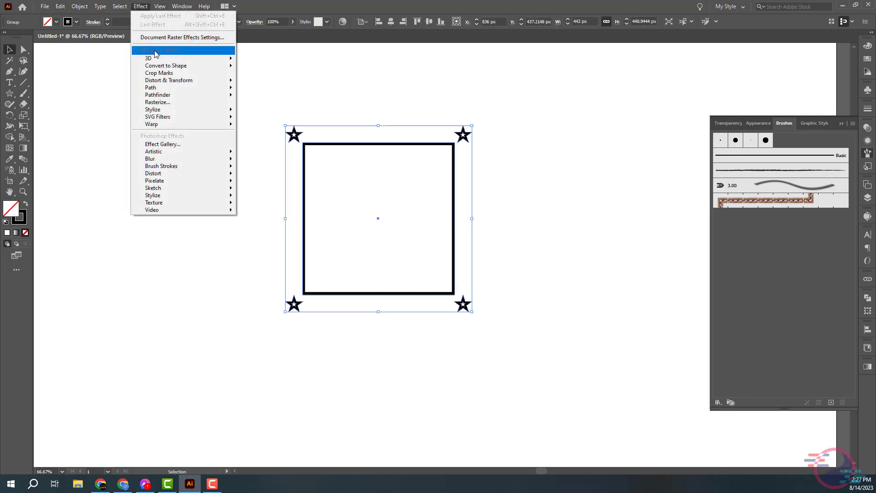
pyautogui.moveTo(169, 80)
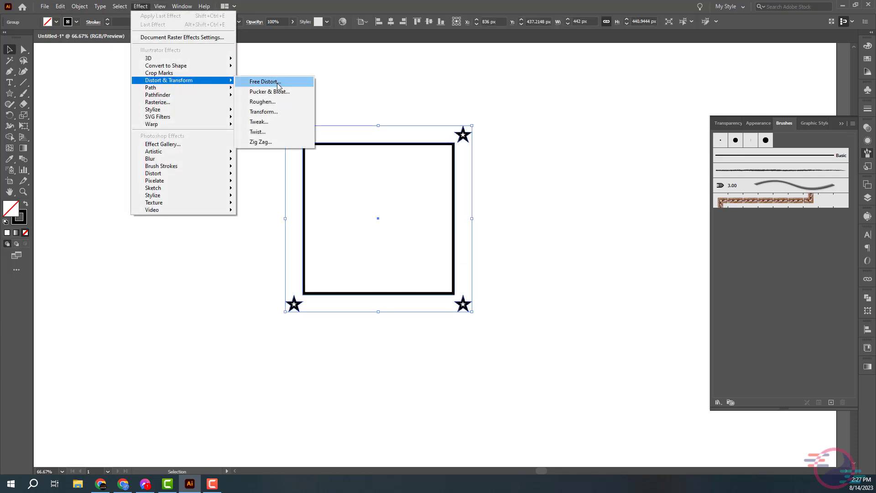
pyautogui.click(274, 112)
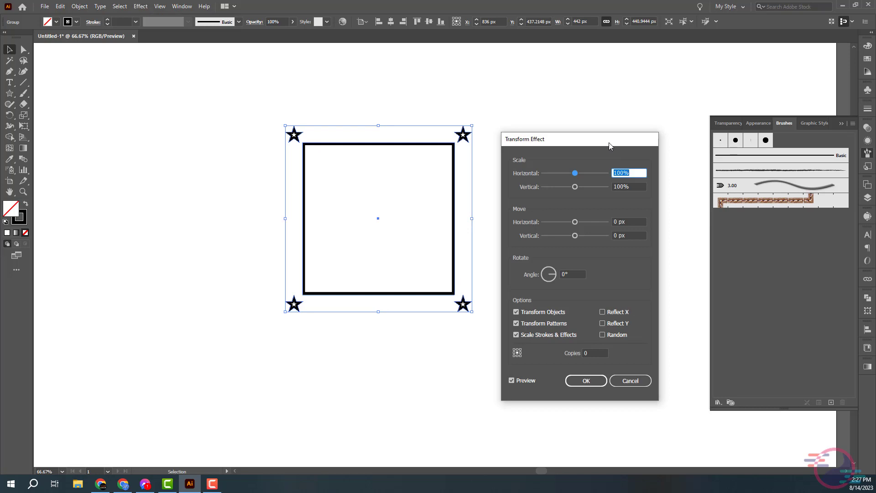
pyautogui.moveTo(609, 143); pyautogui.dragTo(618, 128)
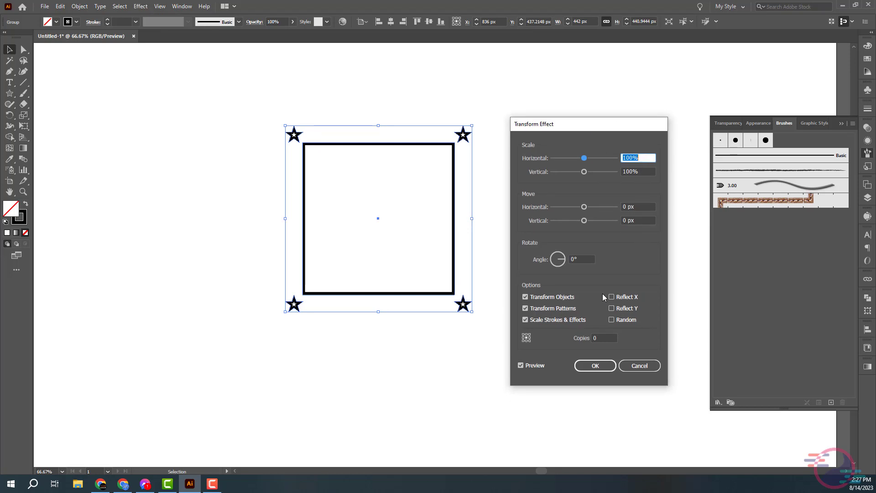
pyautogui.click(599, 336)
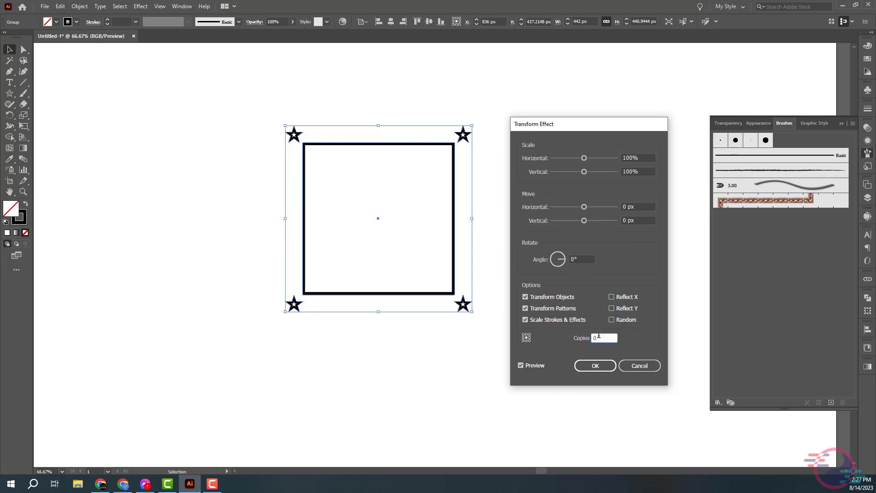
pyautogui.click(560, 260)
pyautogui.write('10')
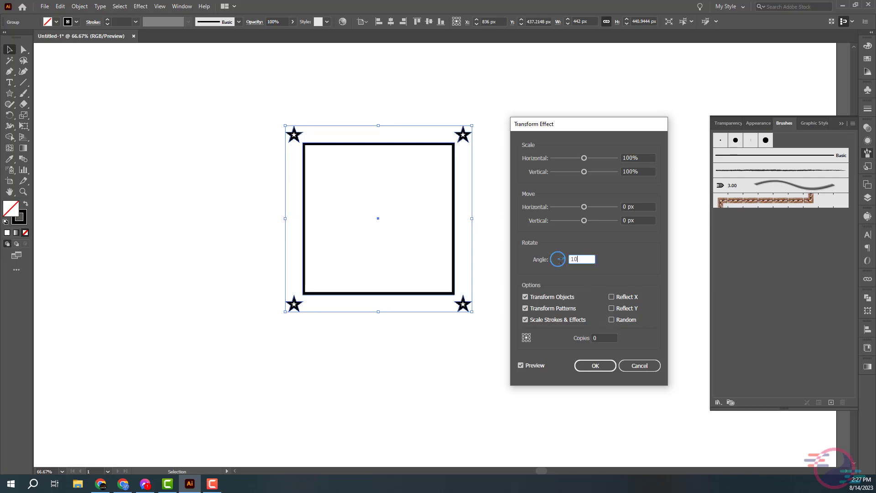
pyautogui.click(598, 337)
pyautogui.press('Up')
pyautogui.press('Up')
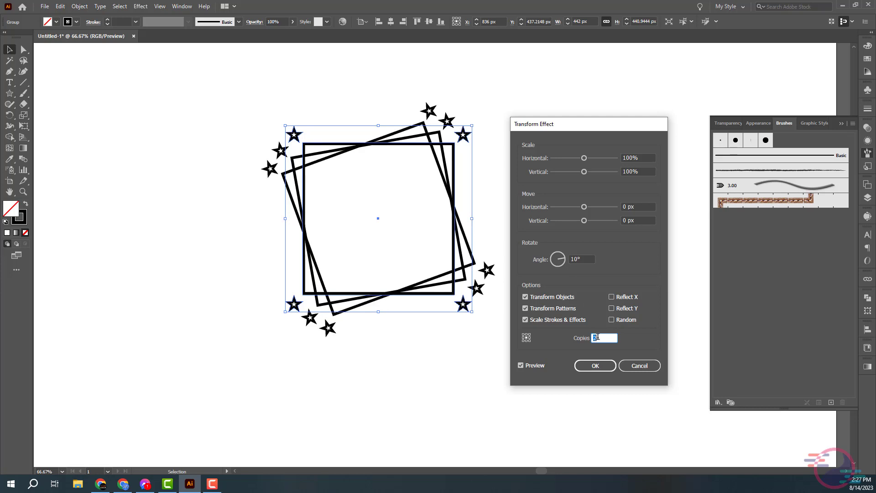
pyautogui.press('Up')
pyautogui.press('Up')
pyautogui.press('Up')
pyautogui.press('Up')
pyautogui.press('Up')
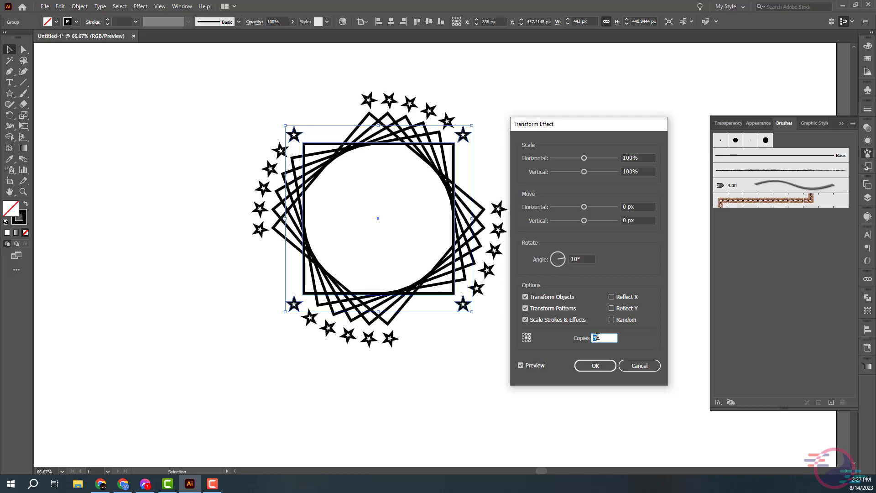
pyautogui.press('Up')
pyautogui.press('Up')
pyautogui.press('Up')
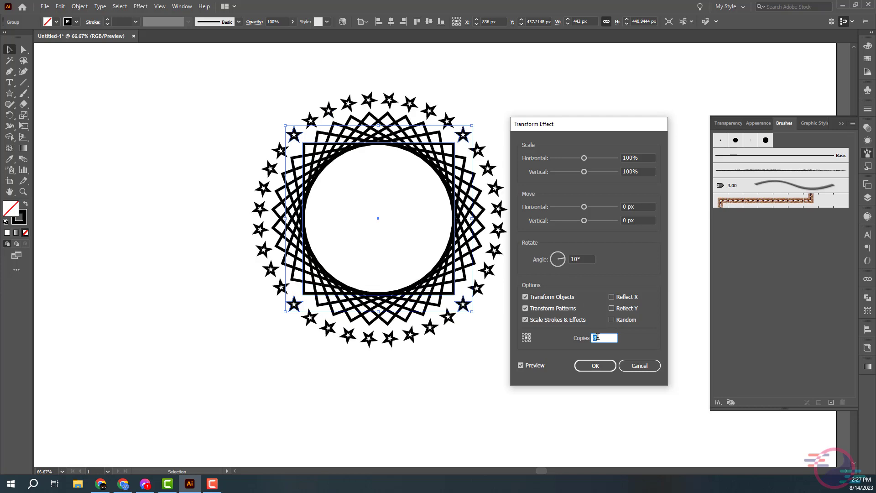
pyautogui.click(595, 366)
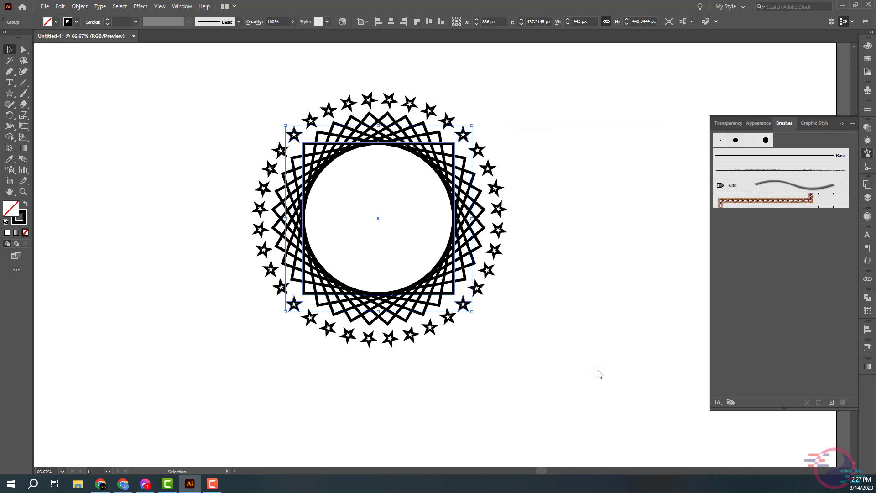
pyautogui.click(574, 256)
# Expand the ring's Transform effect into editable outlined paths
pyautogui.click(445, 167)
pyautogui.click(80, 6)
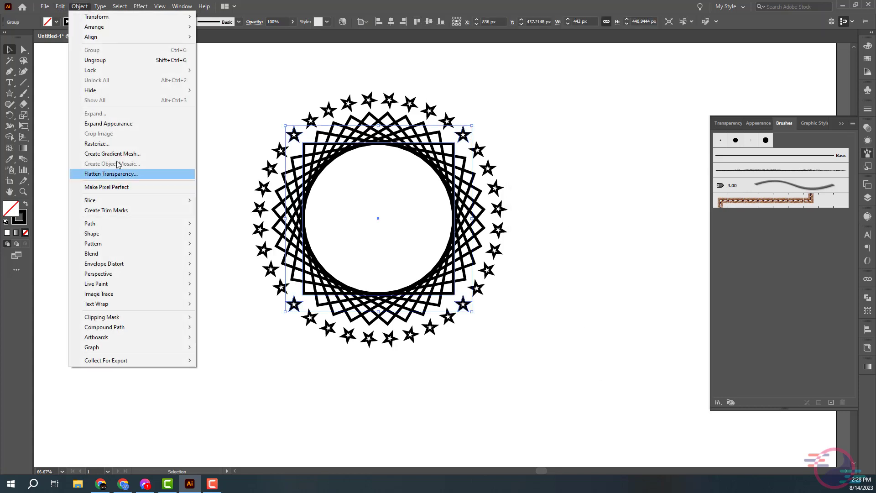
pyautogui.click(110, 124)
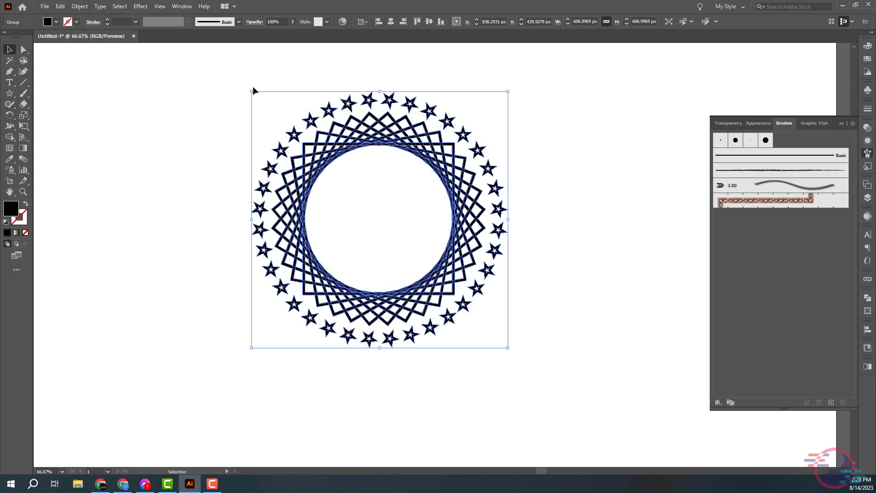
pyautogui.click(213, 89)
pyautogui.click(383, 145)
pyautogui.click(80, 6)
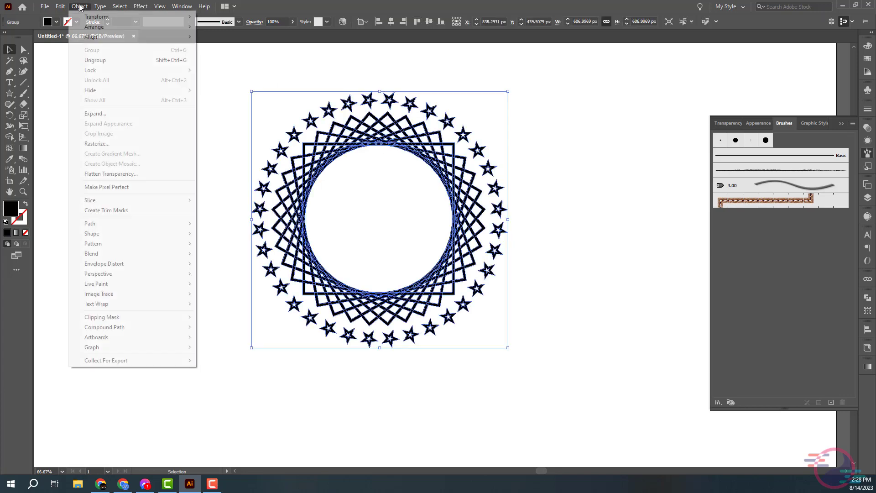
pyautogui.click(142, 6)
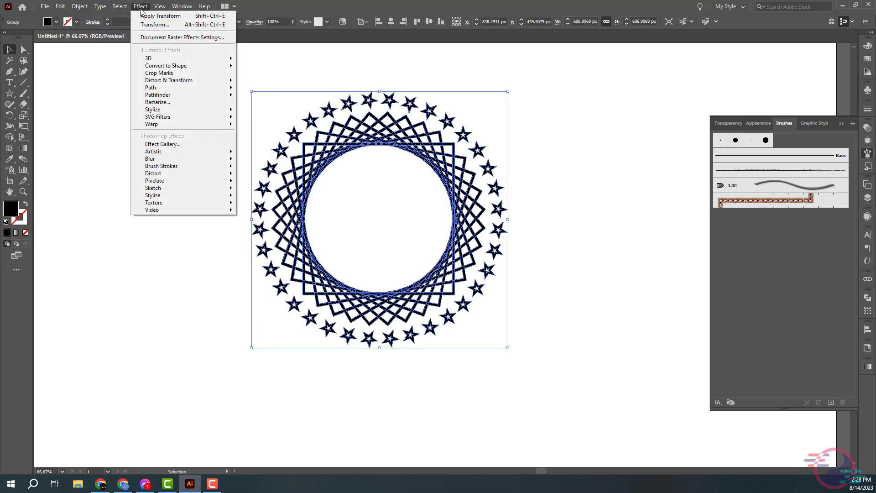
pyautogui.moveTo(168, 80)
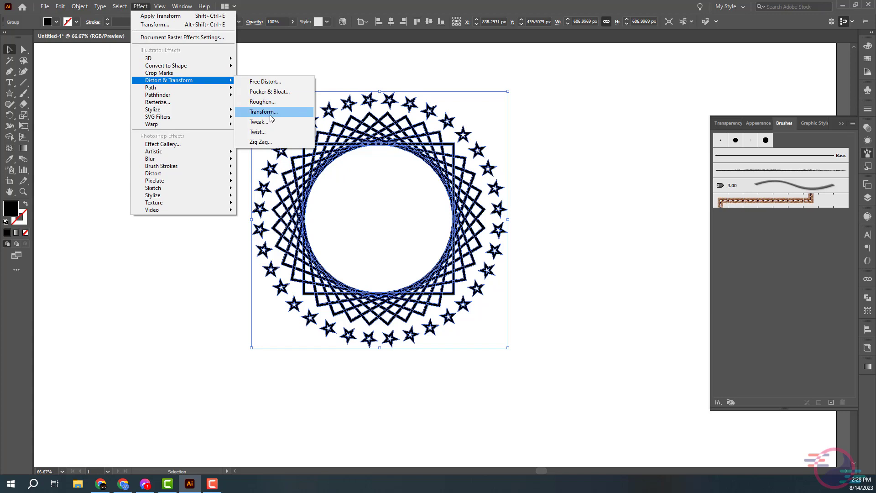
# Set up a Transform effect scaling the ring to 60% with 2 copies
pyautogui.click(263, 111)
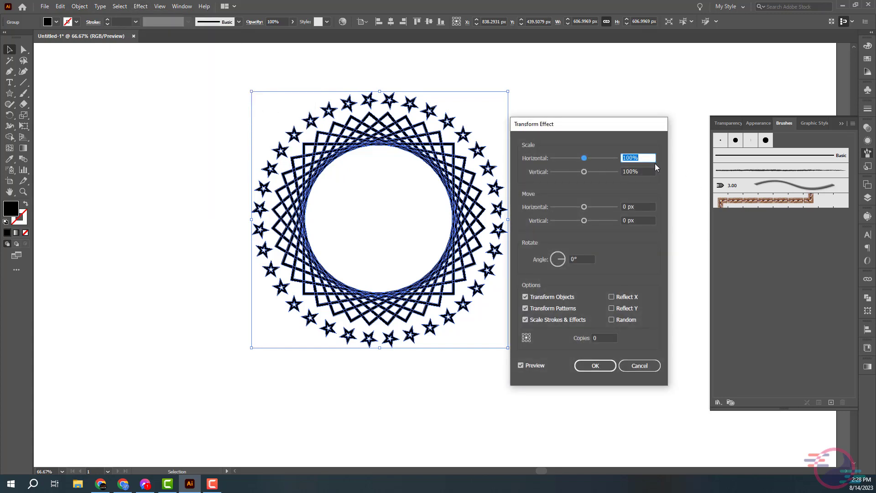
pyautogui.write('1')
pyautogui.press('BackSpace')
pyautogui.write('60')
pyautogui.press('Tab')
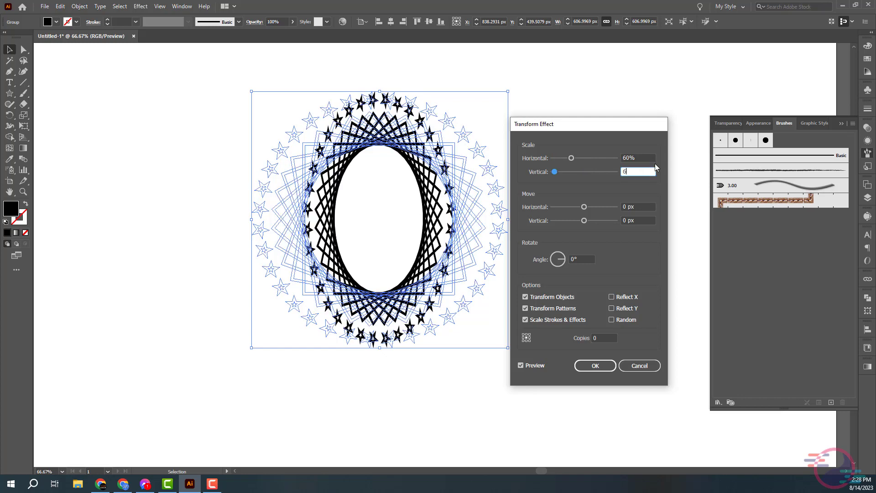
pyautogui.write('60')
pyautogui.press('Tab')
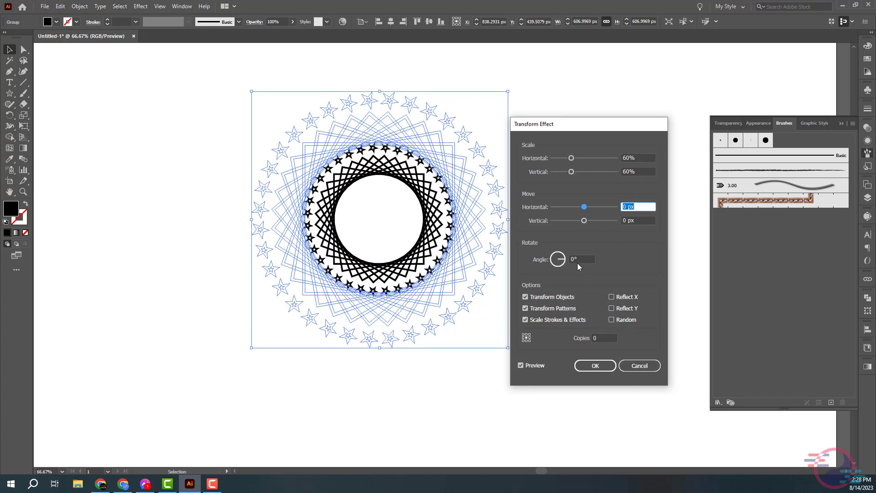
pyautogui.click(600, 338)
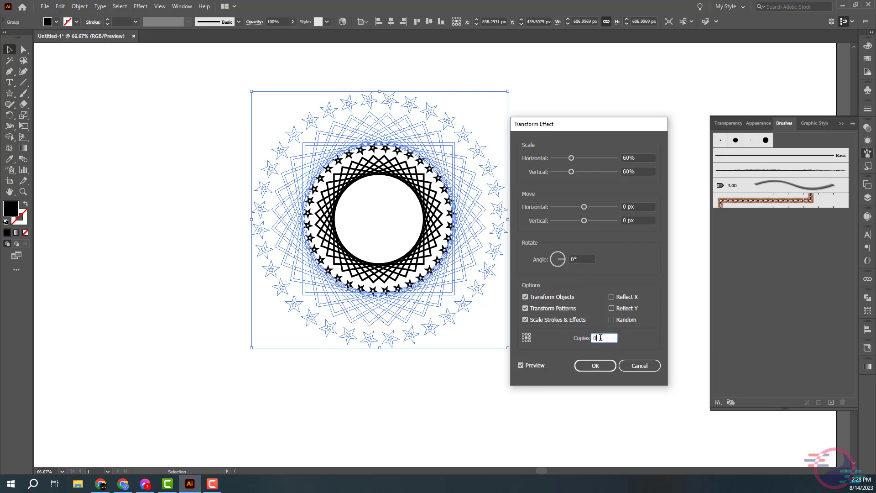
pyautogui.press('Up')
pyautogui.press('Up')
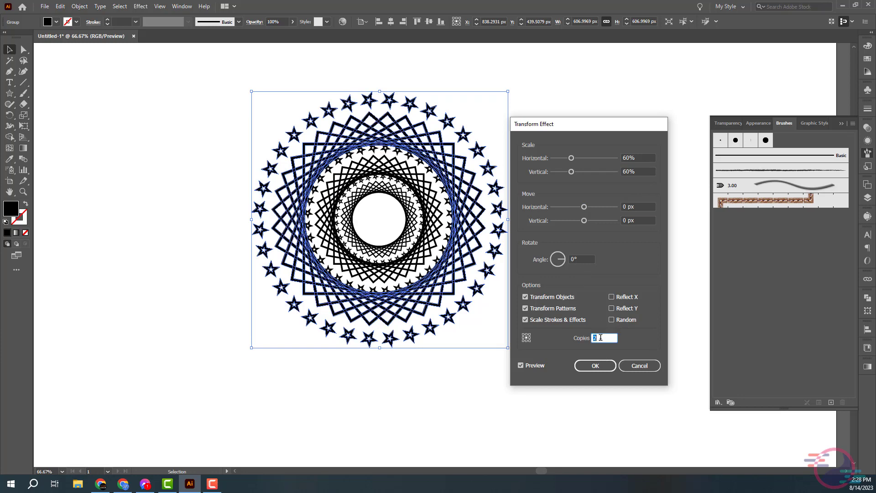
# Try 50% and then 55% horizontal and vertical scale for the copies
pyautogui.moveTo(631, 158)
pyautogui.mouseDown()
pyautogui.moveTo(616, 161)
pyautogui.moveTo(615, 172)
pyautogui.mouseUp()
pyautogui.write('505')
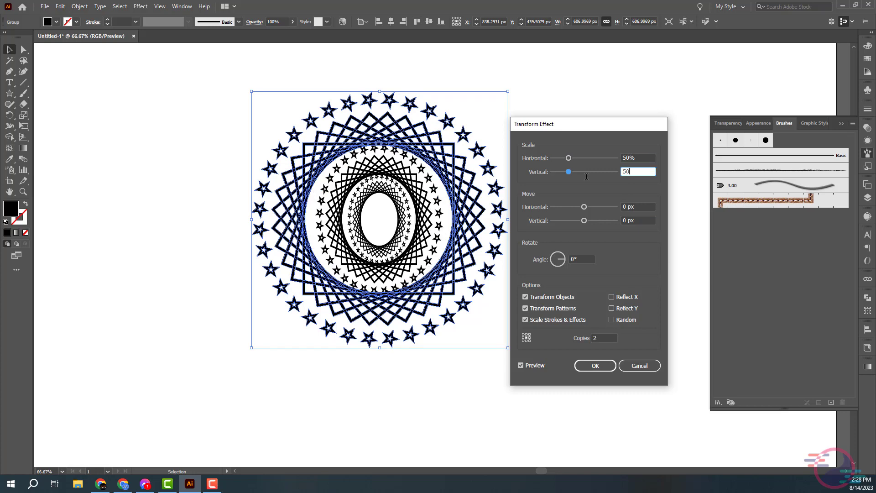
pyautogui.click(602, 337)
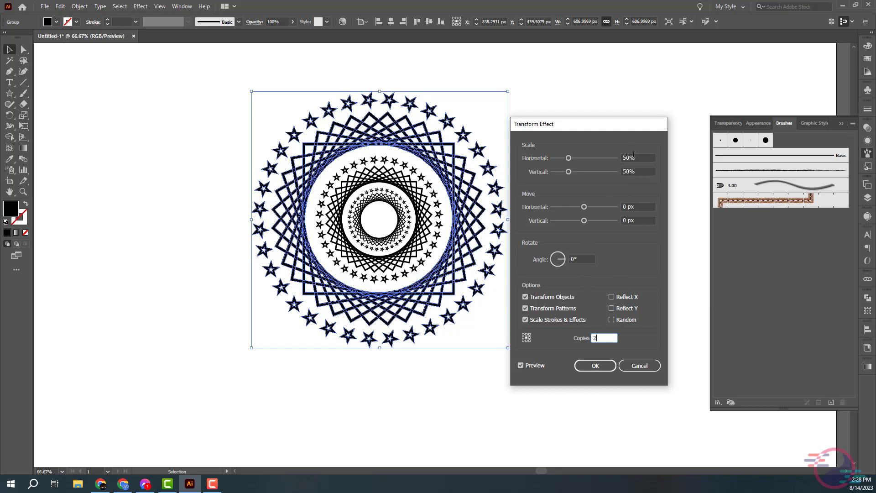
pyautogui.click(633, 157)
pyautogui.press('Up')
pyautogui.press('Up')
pyautogui.press('Up')
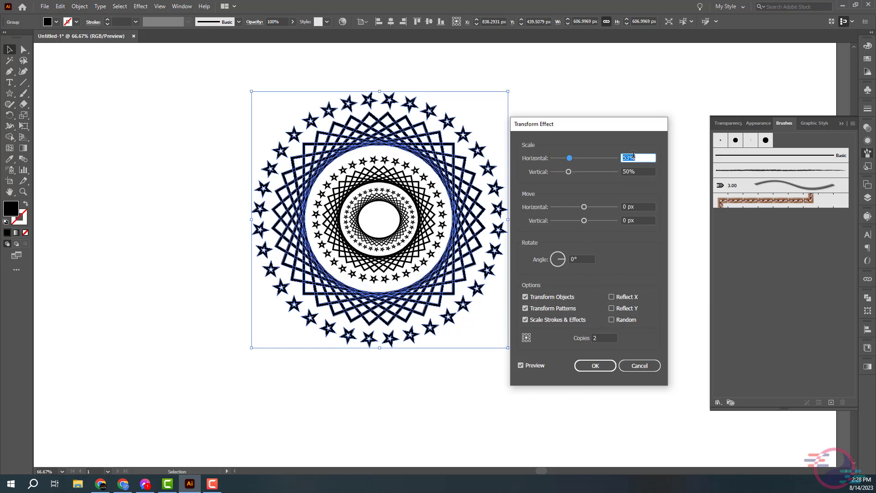
pyautogui.press('Up')
pyautogui.press('Up')
pyautogui.press('Tab')
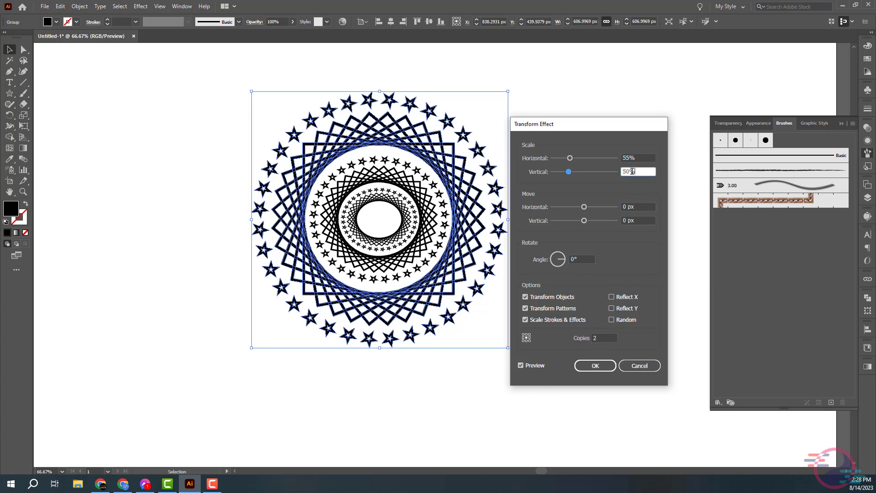
pyautogui.press('Up')
pyautogui.press('Up')
pyautogui.press('Up')
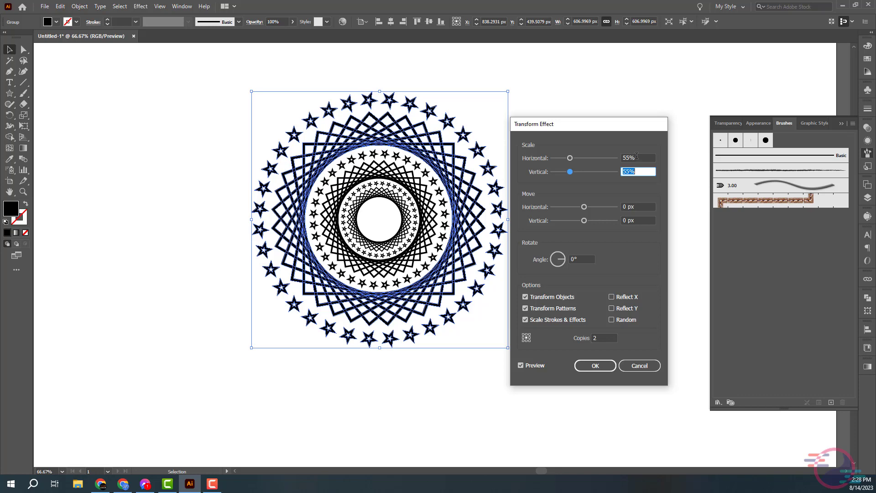
# Fine-tune both scale values to 57% and apply the effect
pyautogui.click(636, 155)
pyautogui.press('Up')
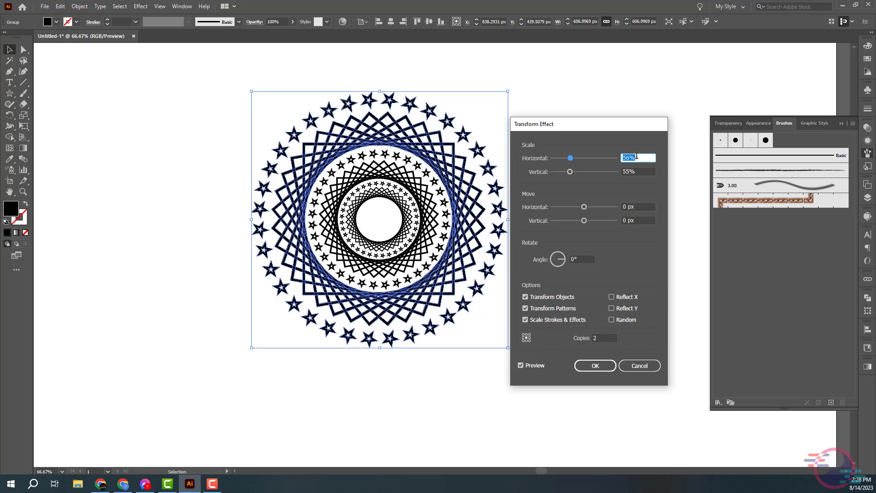
pyautogui.press('Up')
pyautogui.click(634, 171)
pyautogui.press('Up')
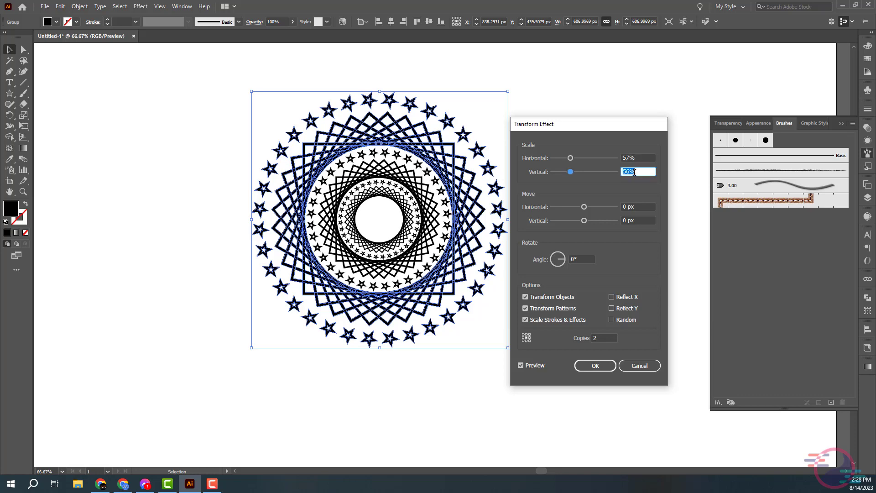
pyautogui.press('Up')
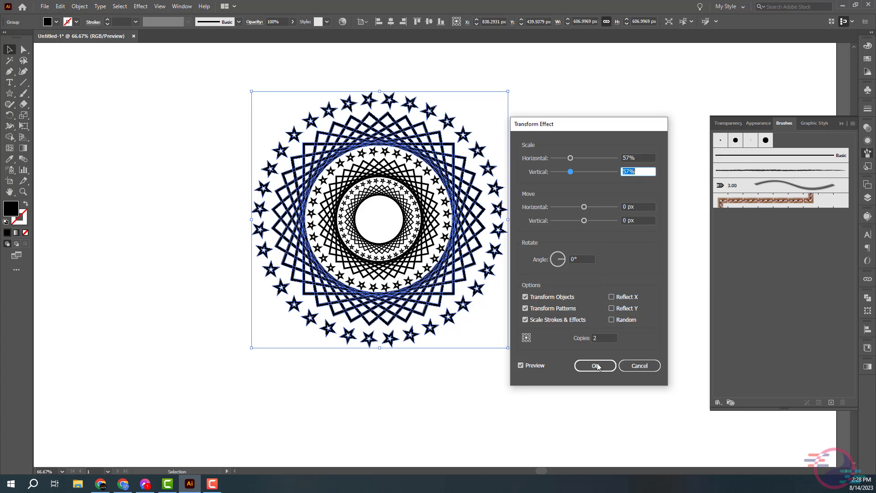
pyautogui.click(596, 365)
pyautogui.click(566, 252)
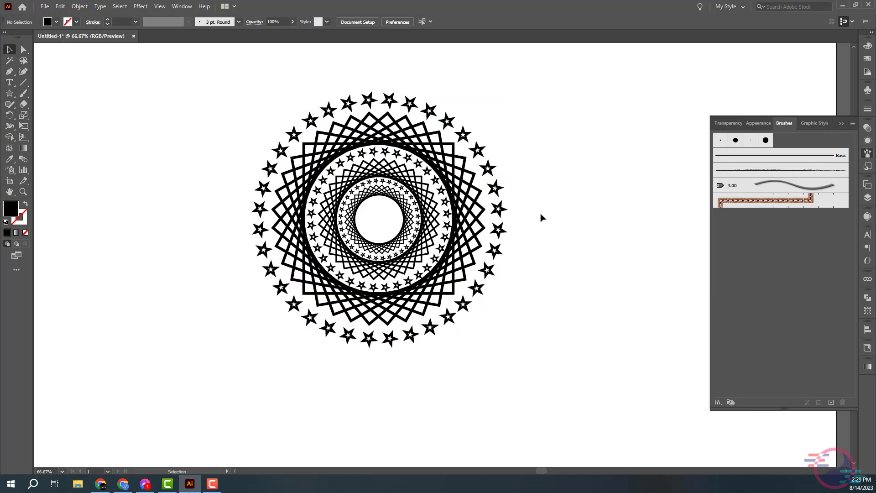
# Expand the nested rings' appearance into plain paths and ungroup them
pyautogui.click(393, 146)
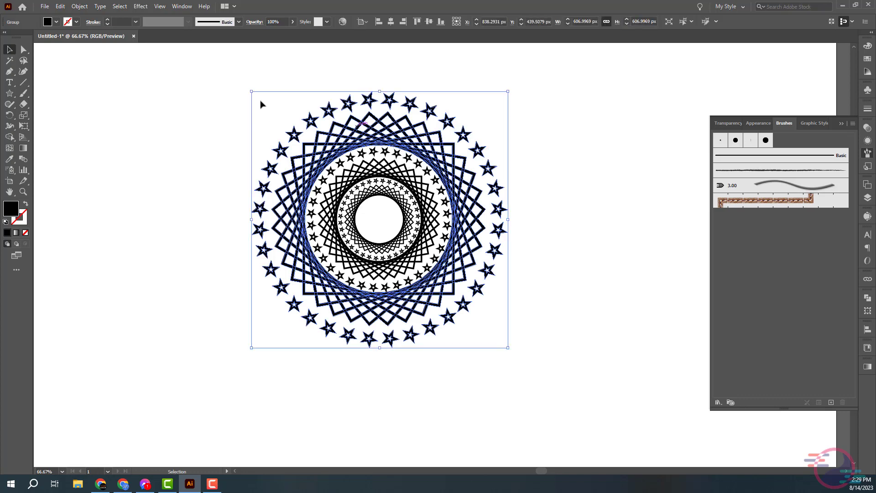
pyautogui.click(429, 146)
pyautogui.click(464, 209)
pyautogui.click(79, 6)
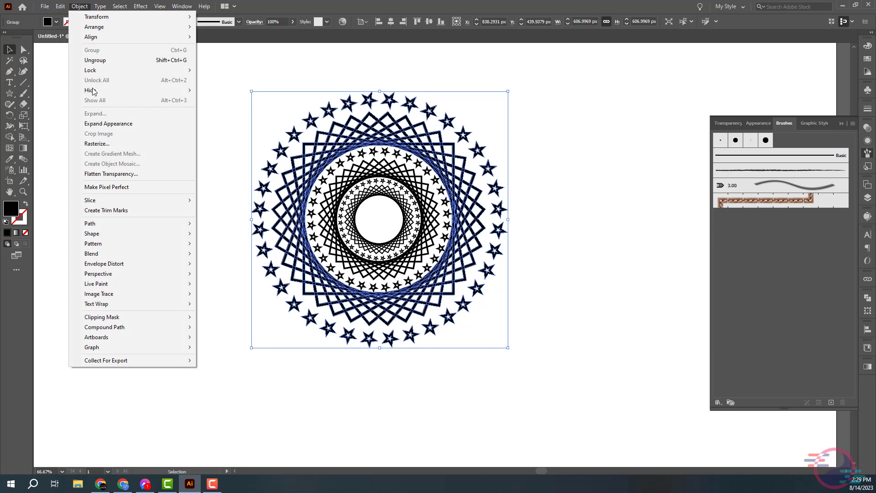
pyautogui.click(108, 126)
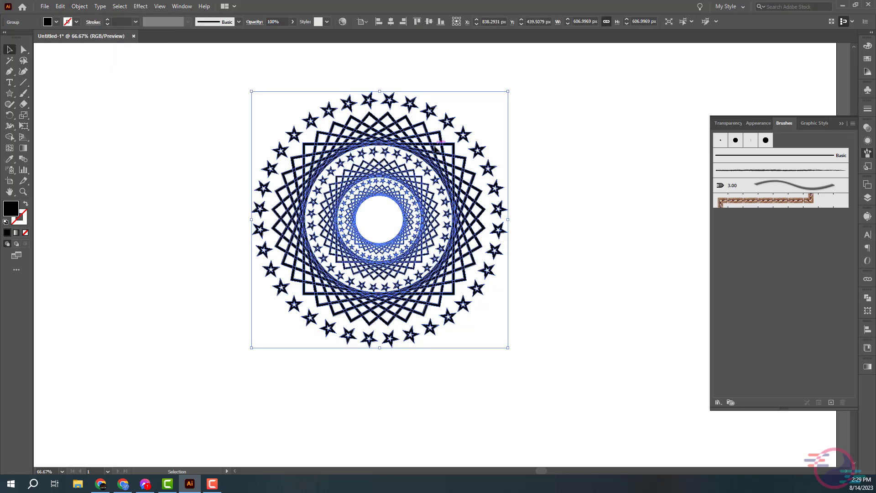
pyautogui.rightClick(436, 148)
pyautogui.click(460, 223)
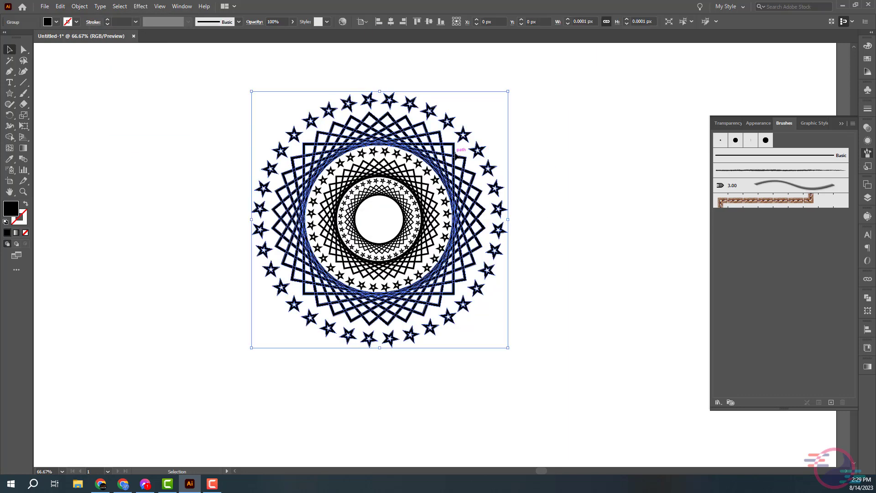
# Make the outer star and square rings into a compound path
pyautogui.click(387, 175)
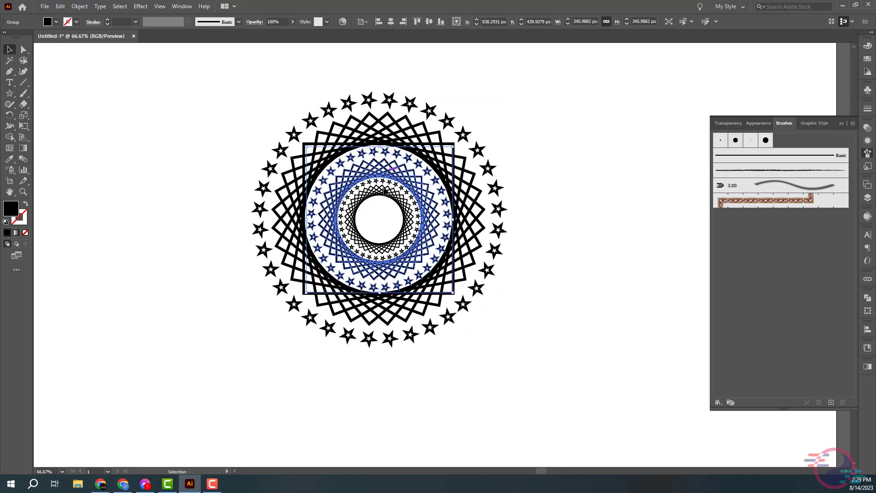
pyautogui.click(380, 193)
pyautogui.click(477, 209)
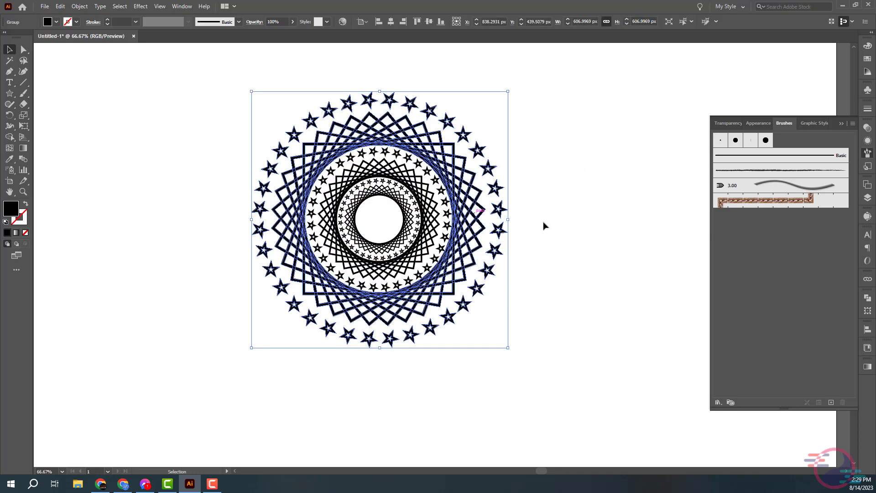
pyautogui.click(78, 6)
pyautogui.moveTo(101, 317)
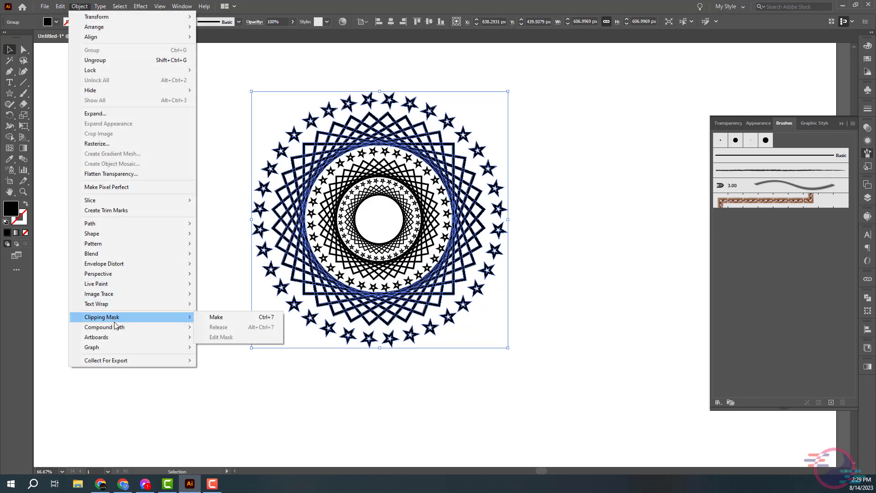
pyautogui.click(219, 327)
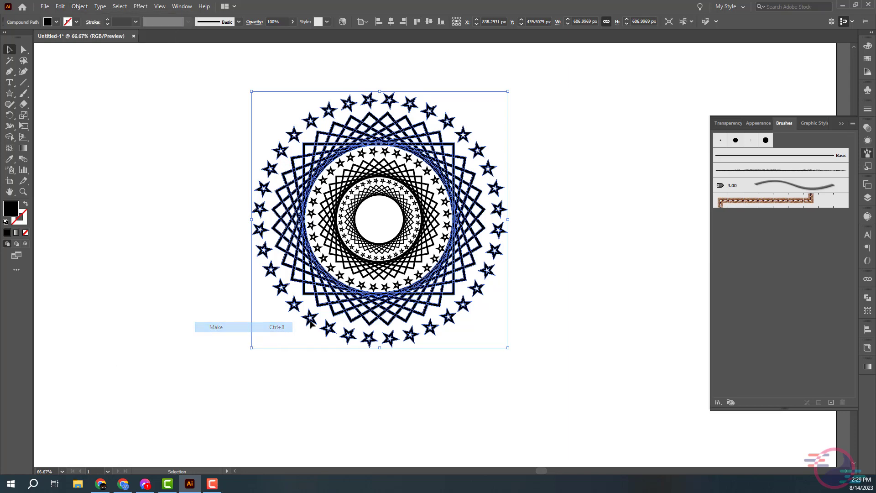
pyautogui.click(534, 248)
# Make the middle and inner ring sets into compound paths
pyautogui.click(433, 192)
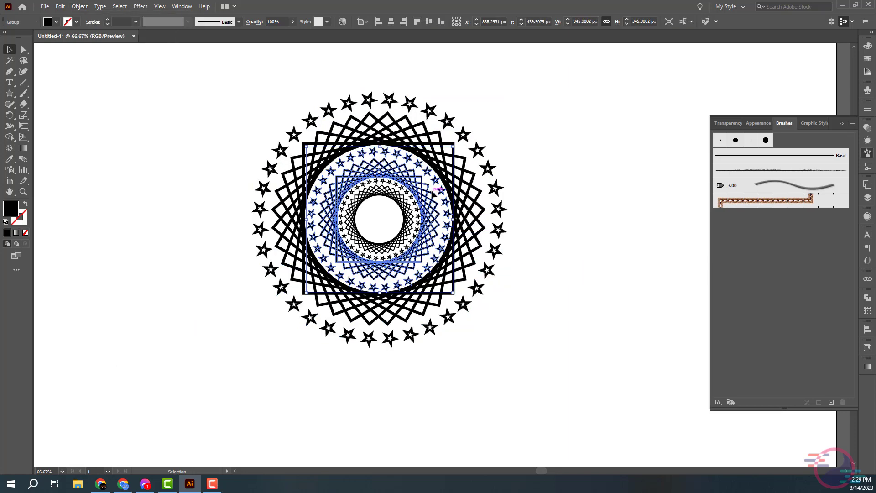
pyautogui.click(78, 6)
pyautogui.click(217, 327)
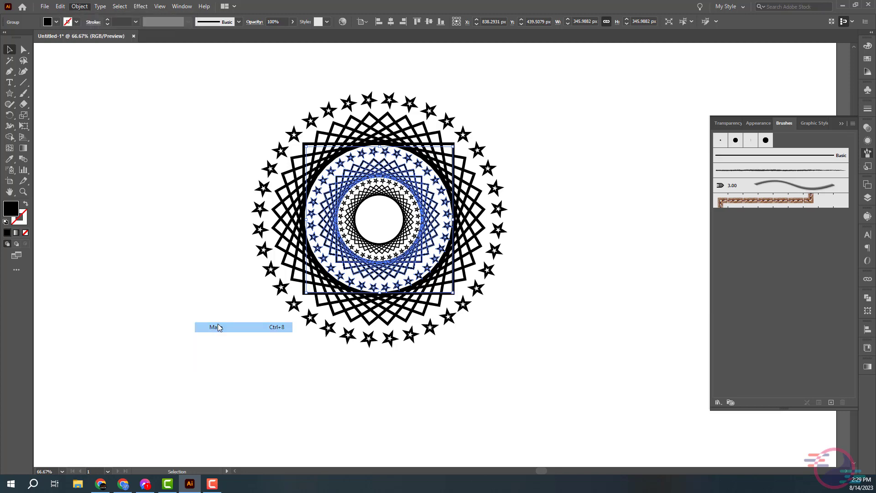
pyautogui.click(391, 225)
pyautogui.click(408, 213)
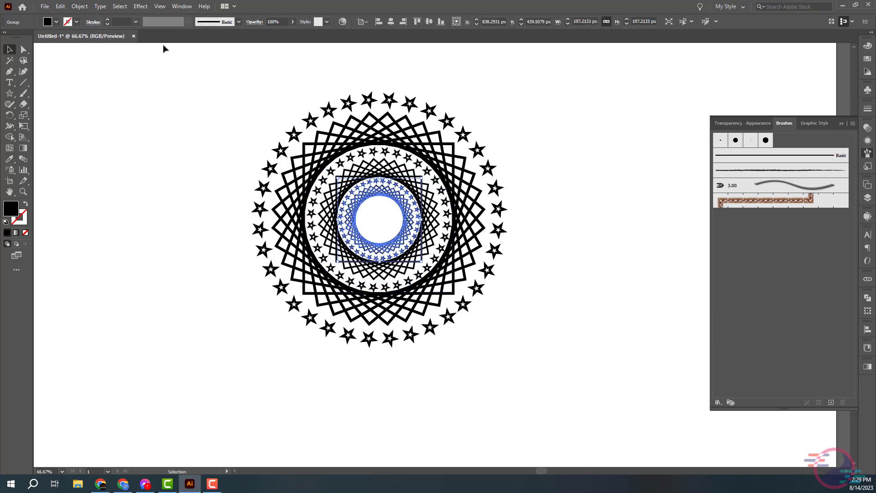
pyautogui.click(79, 7)
pyautogui.moveTo(103, 327)
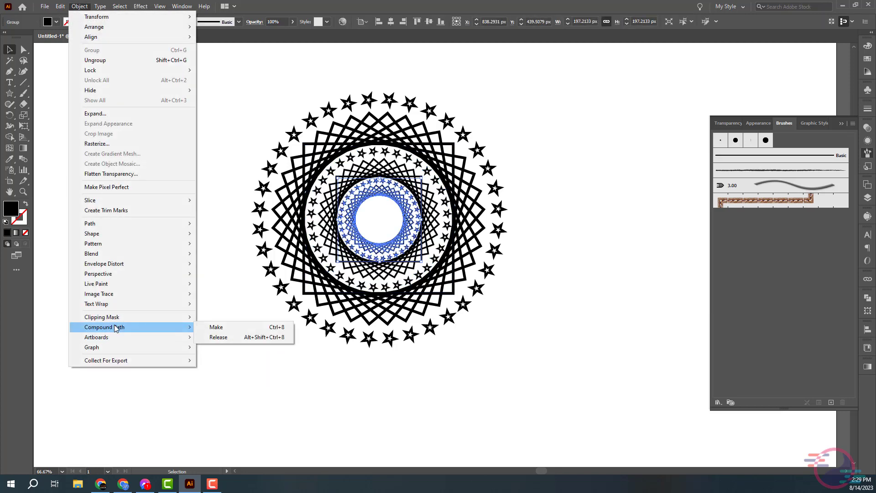
pyautogui.click(223, 328)
# Fill the entire mandala with cyan
pyautogui.click(596, 225)
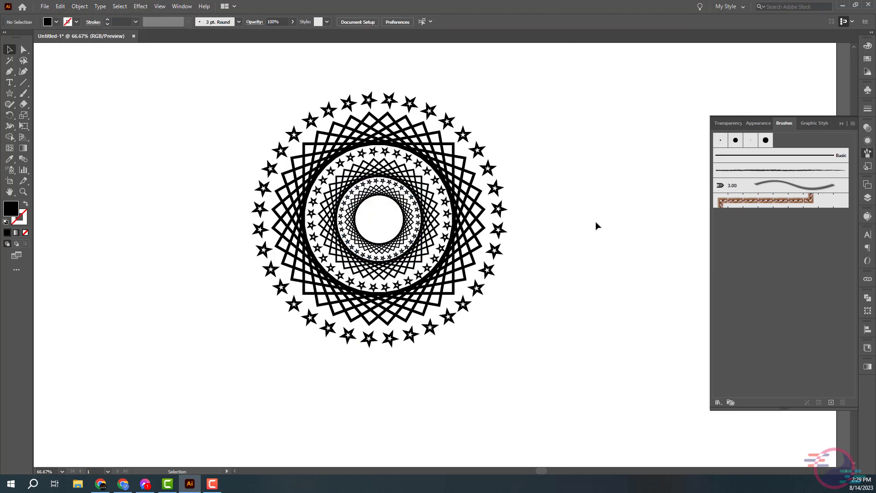
pyautogui.hotkey('ctrl', '-')
pyautogui.hotkey('ctrl', '-')
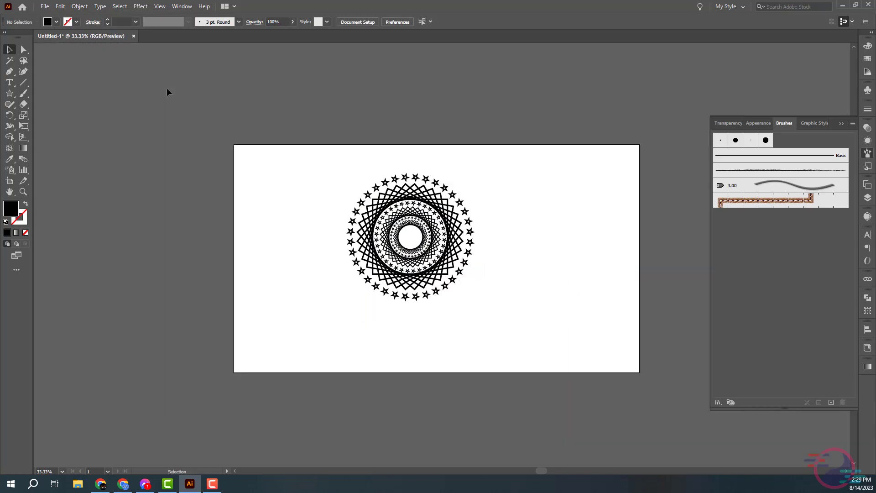
pyautogui.moveTo(10, 93); pyautogui.dragTo(34, 92)
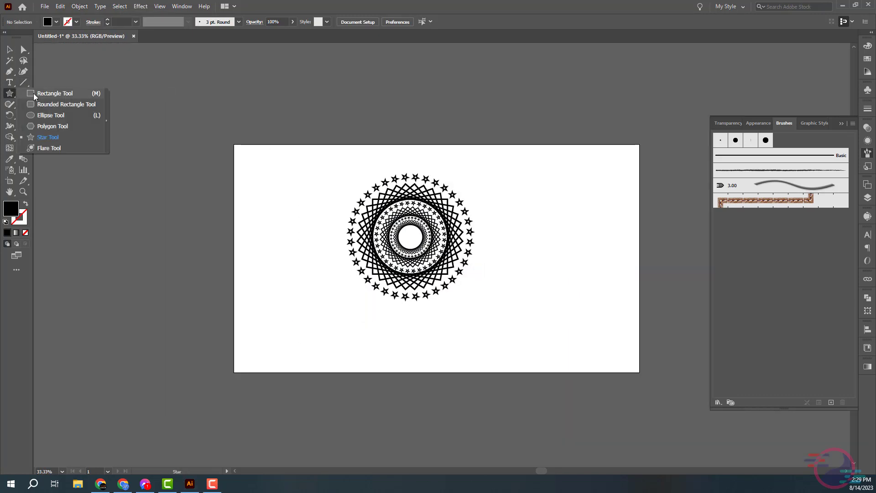
pyautogui.click(10, 50)
pyautogui.moveTo(261, 139); pyautogui.dragTo(487, 288)
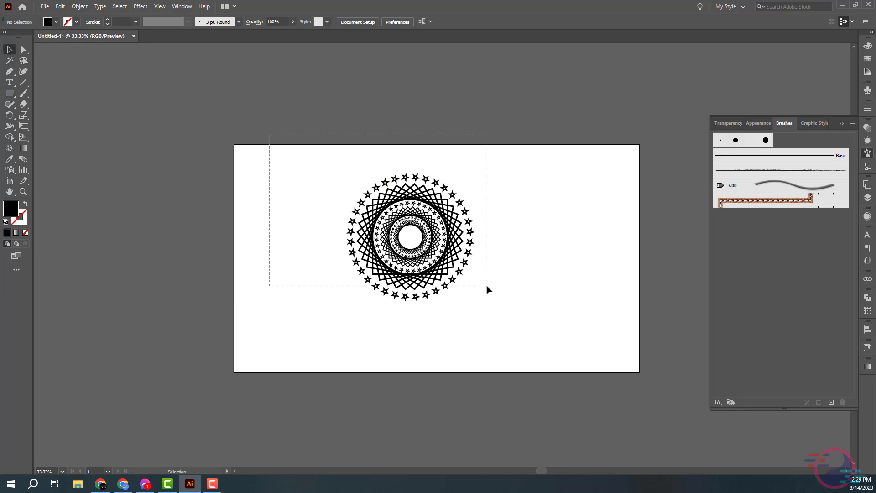
pyautogui.click(56, 22)
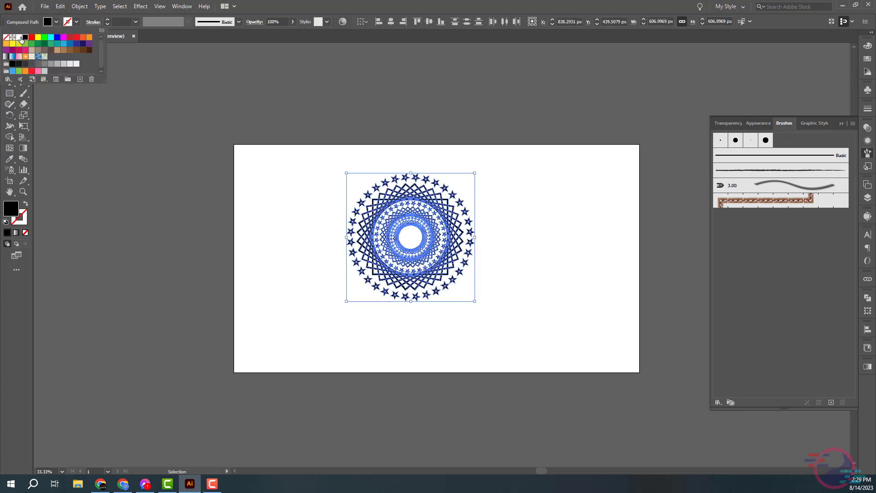
pyautogui.click(51, 39)
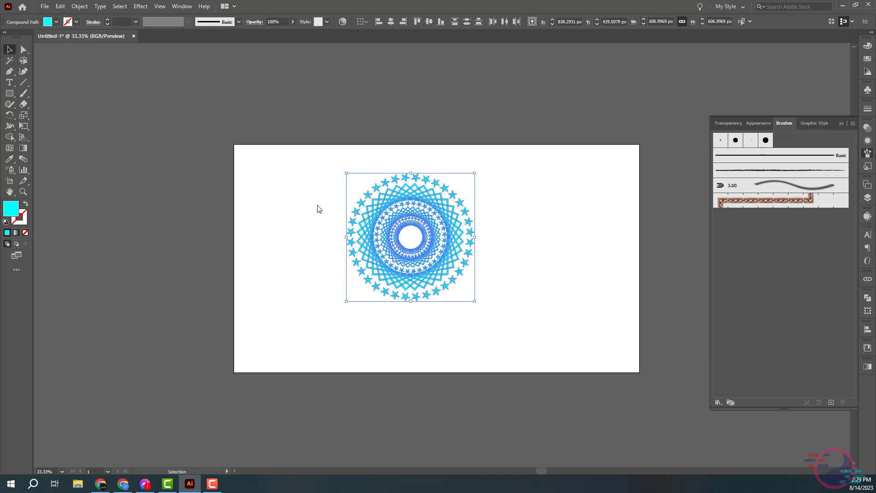
pyautogui.click(273, 195)
# Bring up the exact-size dialog for a new rectangle
pyautogui.rightClick(9, 93)
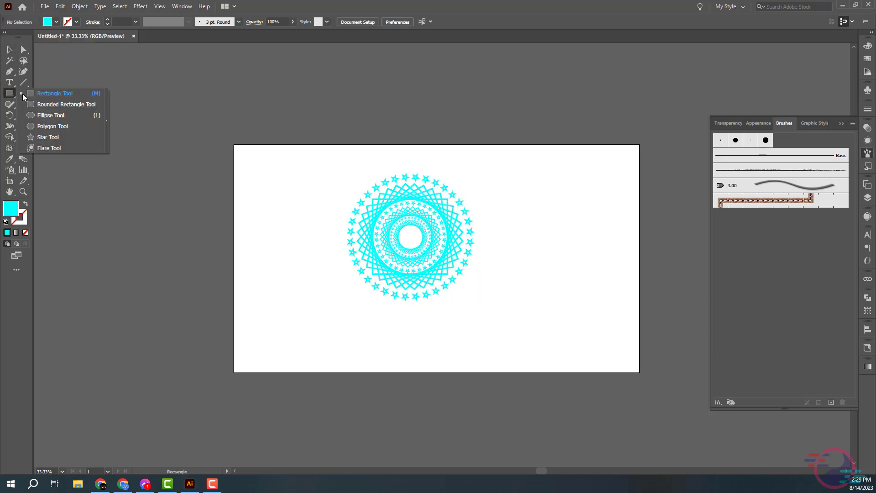
pyautogui.click(46, 93)
pyautogui.click(209, 130)
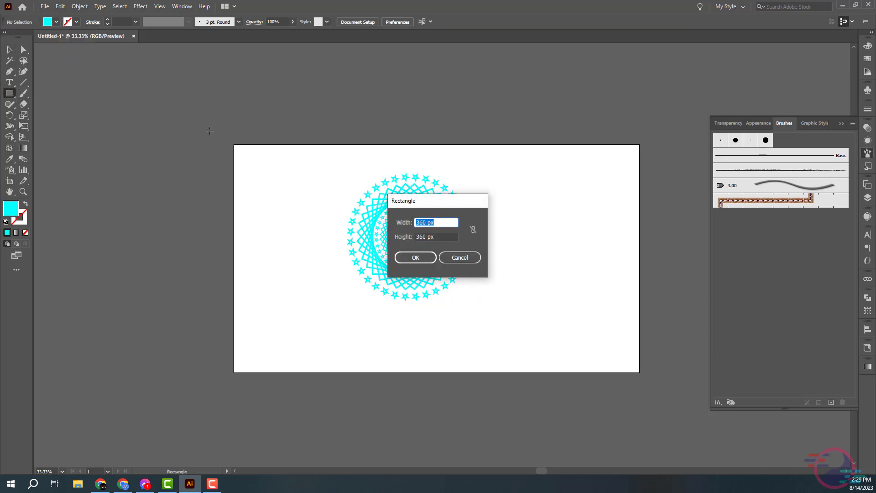
# Create a 1920 × 1080 px rectangle
pyautogui.write('0')
pyautogui.press('Tab')
pyautogui.write('1')
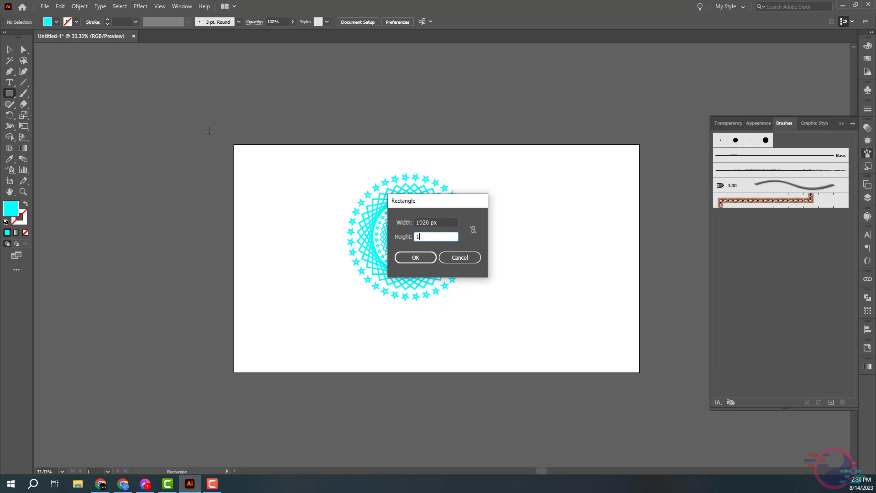
pyautogui.write('080')
pyautogui.press('Return')
# Centre the rectangle on the artboard and fill it with black
pyautogui.press('v')
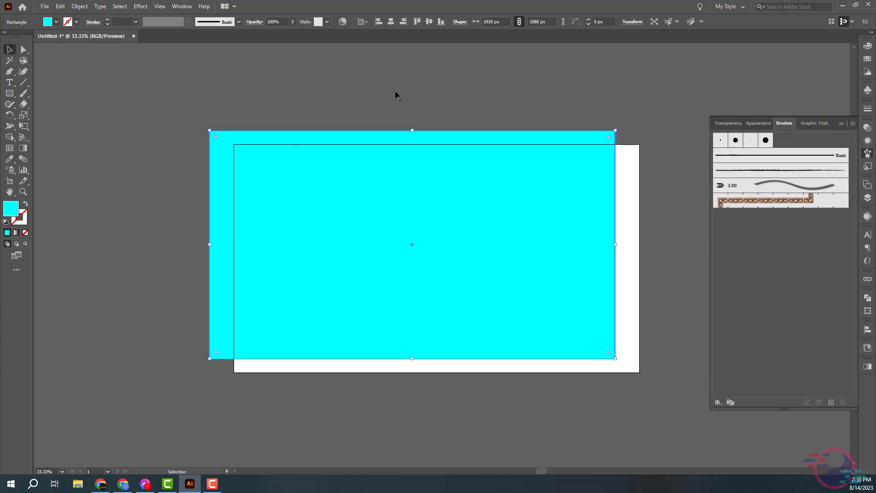
pyautogui.click(404, 21)
pyautogui.click(428, 21)
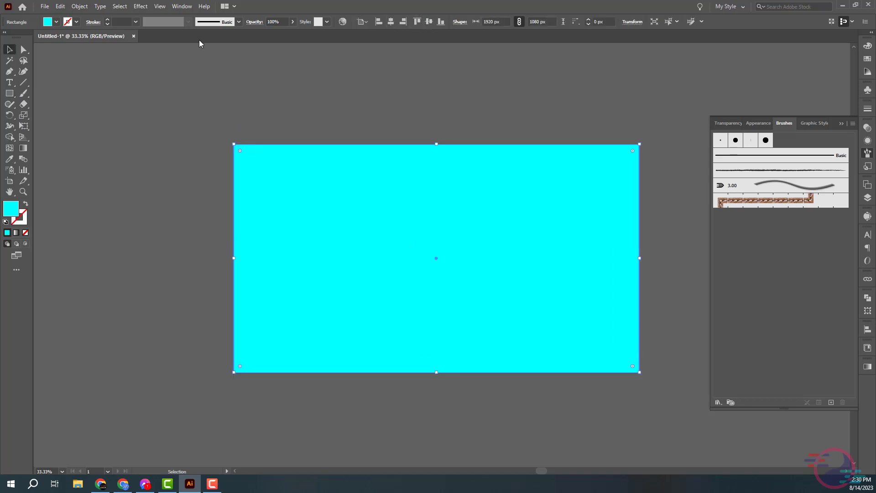
pyautogui.click(51, 25)
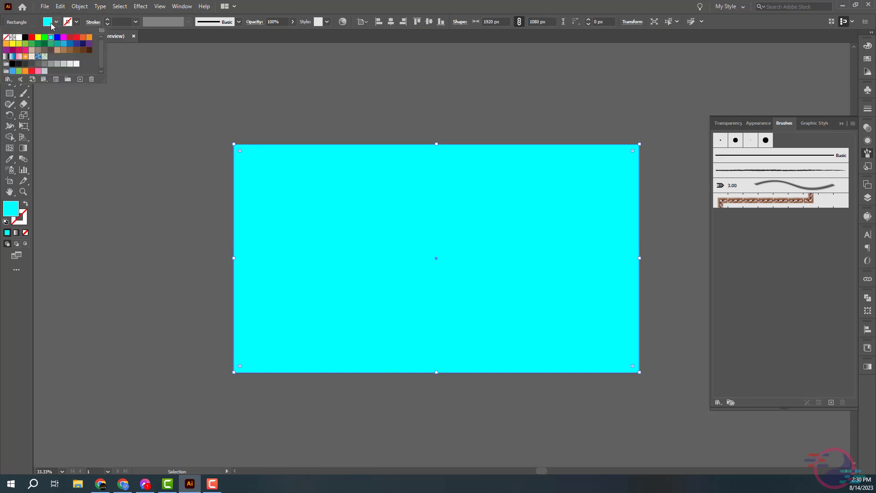
pyautogui.click(25, 37)
# Send the black rectangle behind the mandala and zoom in
pyautogui.rightClick(328, 188)
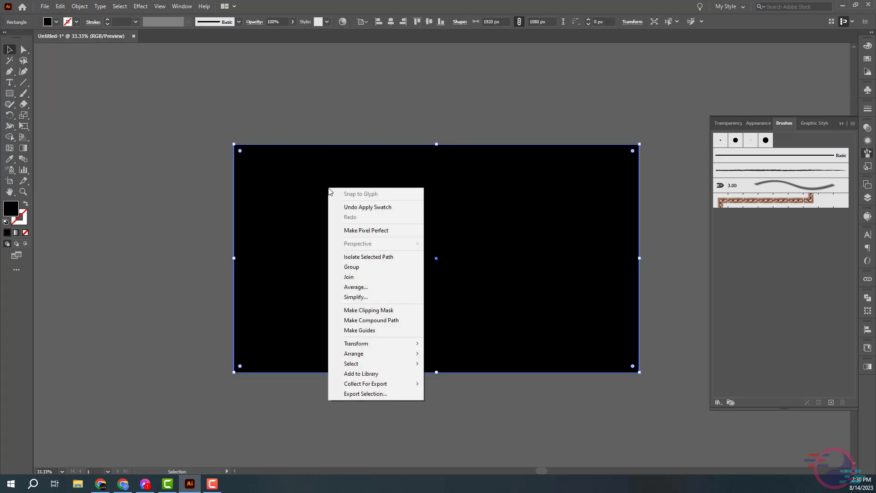
pyautogui.click(470, 383)
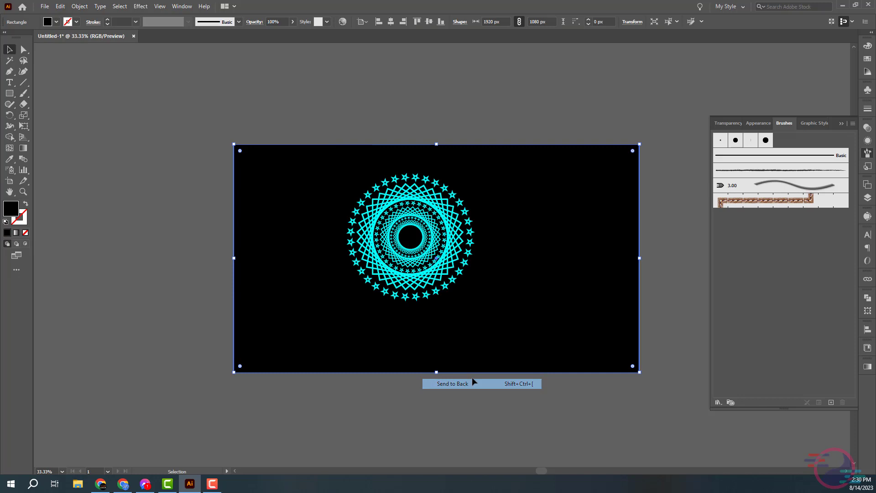
pyautogui.click(560, 118)
pyautogui.hotkey('ctrl', '+')
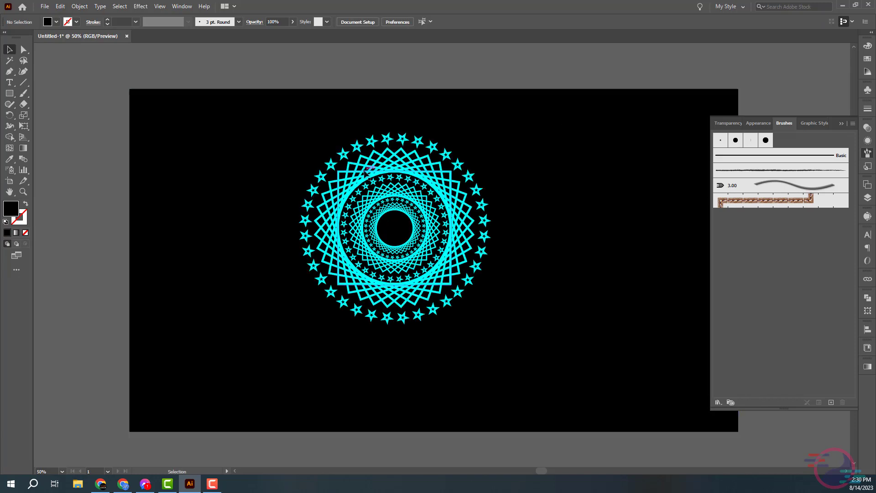
# Select only the mandala, group it, and centre it on the artboard
pyautogui.moveTo(352, 79); pyautogui.dragTo(527, 190)
pyautogui.keyDown('shift'); pyautogui.click(528, 191); pyautogui.keyUp('shift')
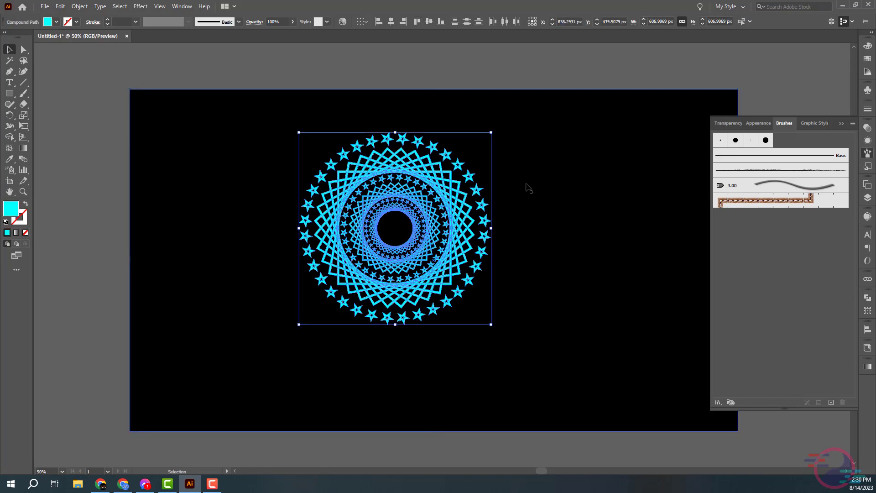
pyautogui.hotkey('ctrl', 'g')
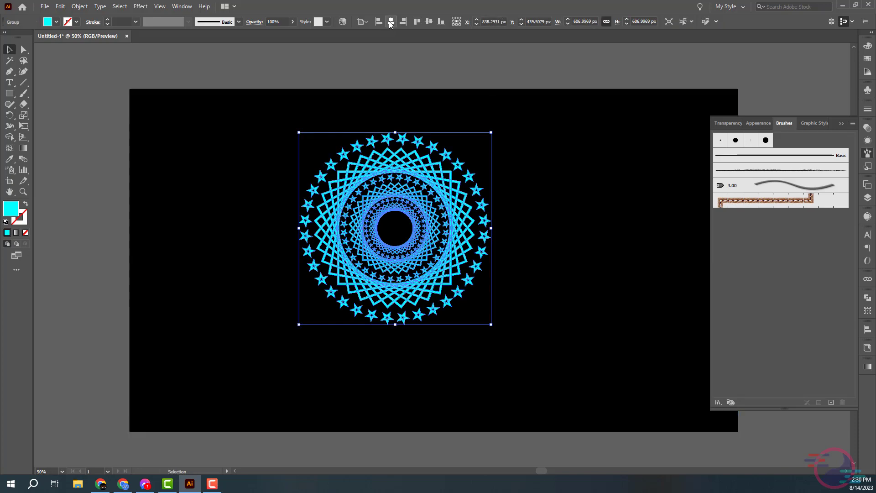
pyautogui.click(391, 22)
pyautogui.click(429, 22)
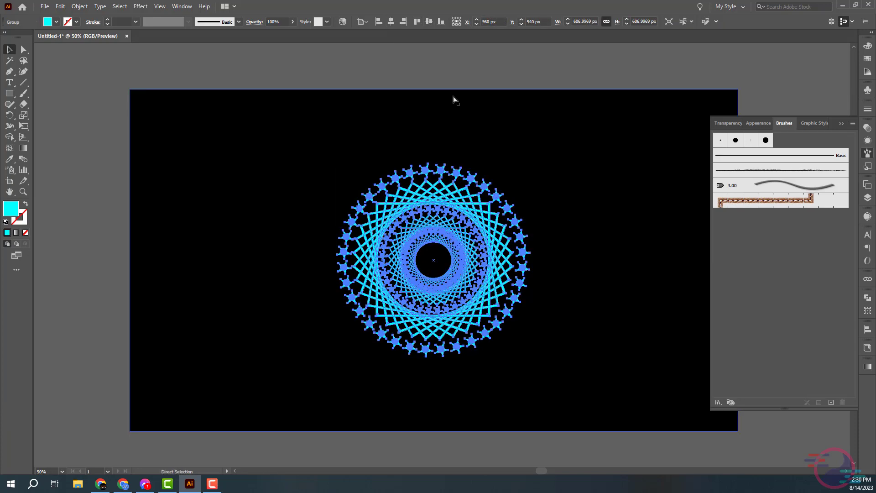
# Ungroup the mandala and reselect its outer artwork
pyautogui.rightClick(438, 195)
pyautogui.click(461, 271)
pyautogui.click(395, 91)
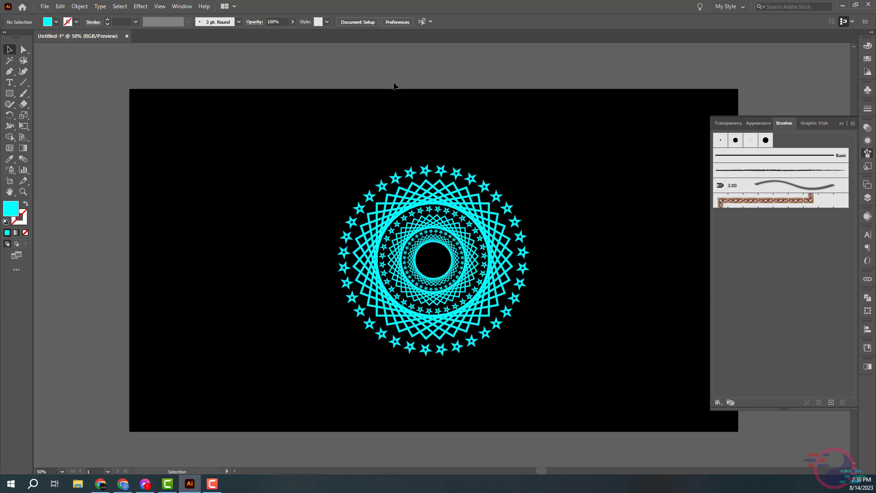
pyautogui.click(445, 199)
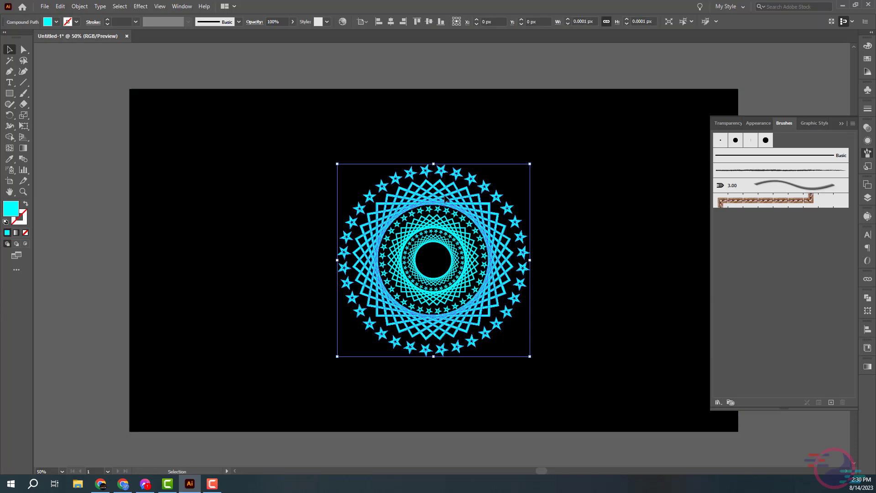
# Apply a reversed radial black-and-white gradient to the mandala's outer rings
pyautogui.click(867, 366)
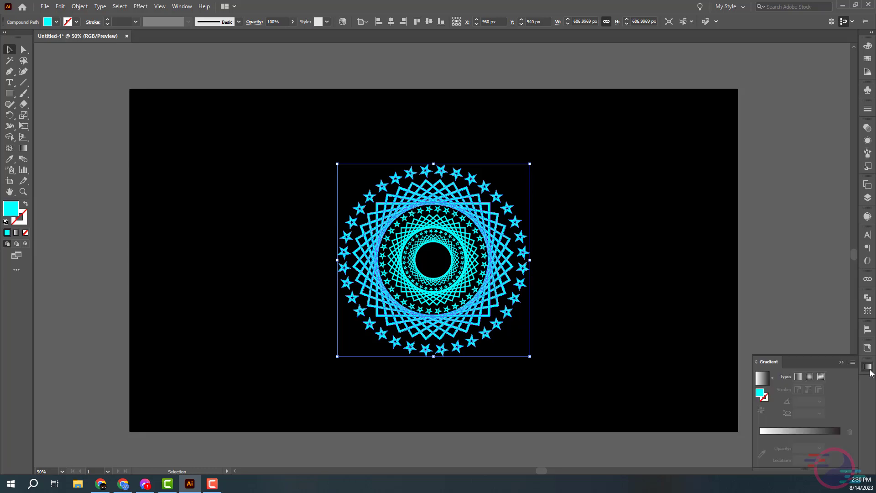
pyautogui.click(762, 378)
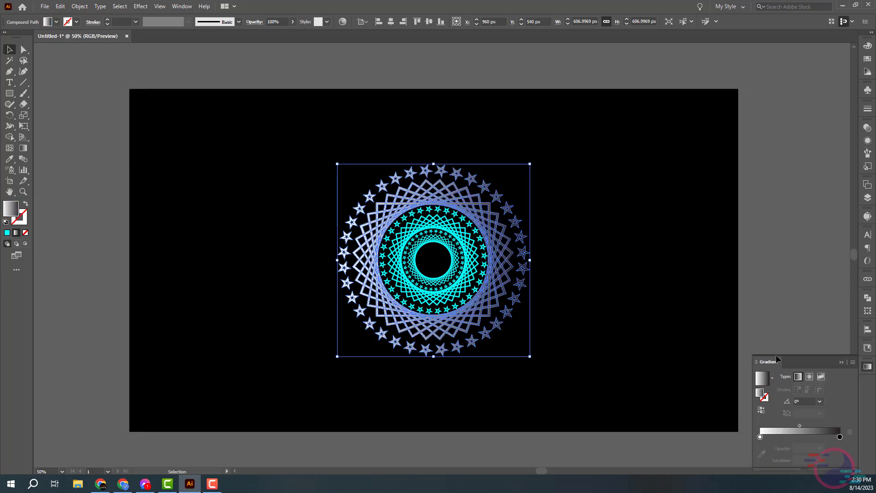
pyautogui.click(808, 376)
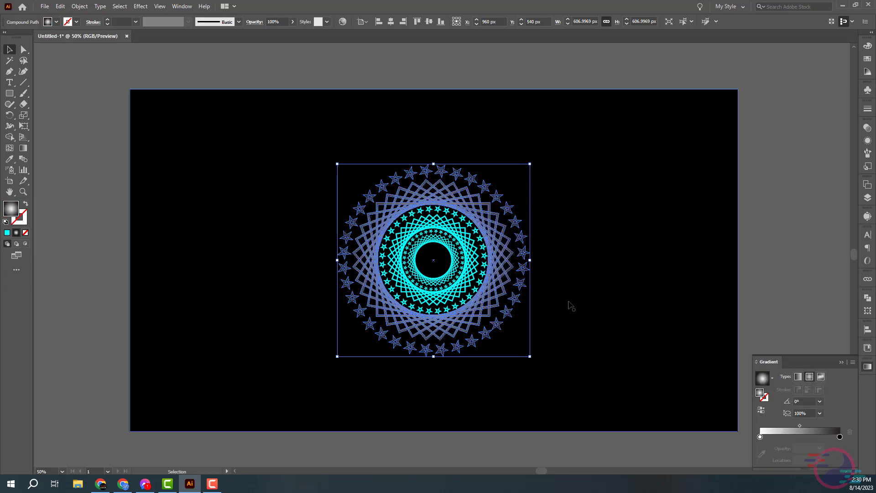
pyautogui.click(761, 410)
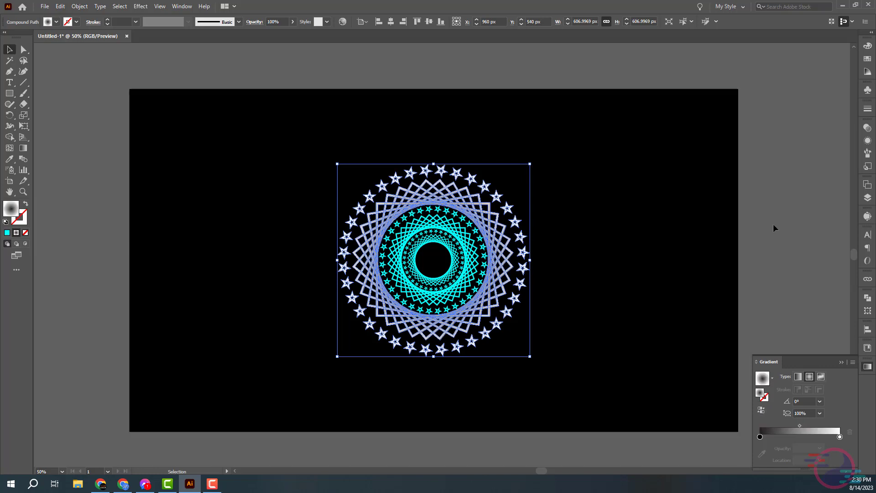
pyautogui.click(572, 245)
# Drag the gradient midpoint toward the light end, about 85.75%, and preview it
pyautogui.click(470, 207)
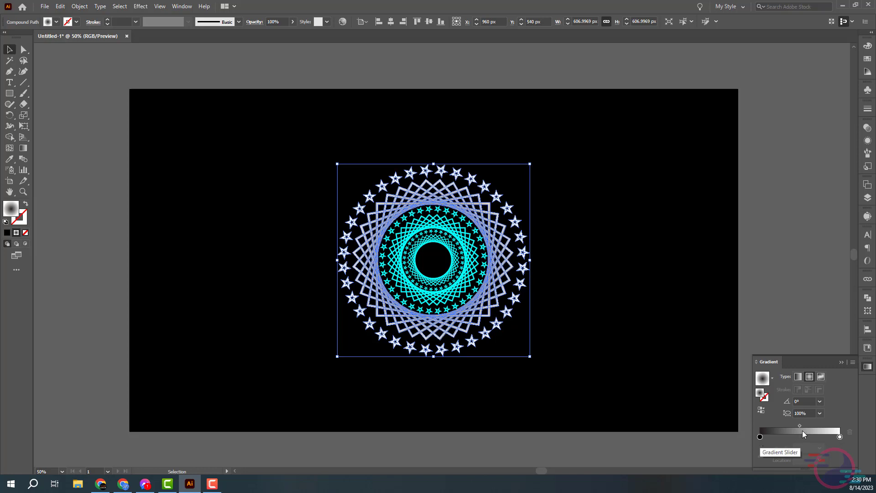
pyautogui.moveTo(798, 425); pyautogui.dragTo(828, 425)
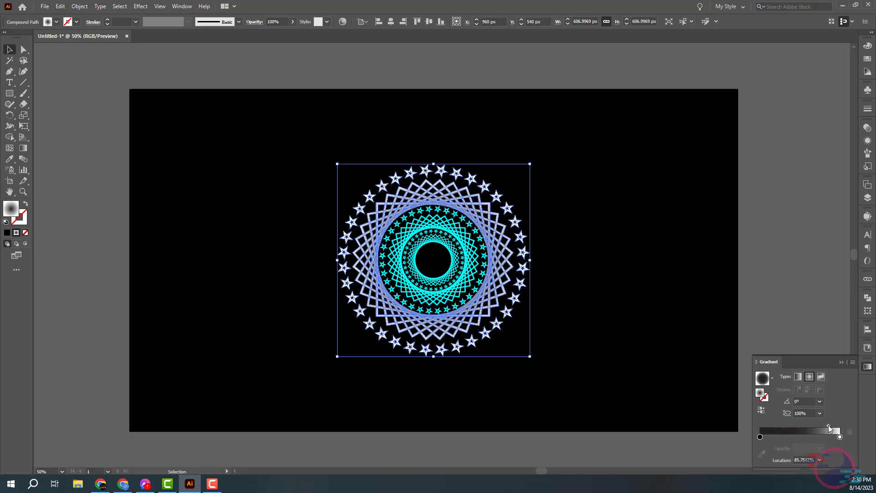
pyautogui.click(748, 220)
pyautogui.moveTo(748, 220); pyautogui.dragTo(689, 182)
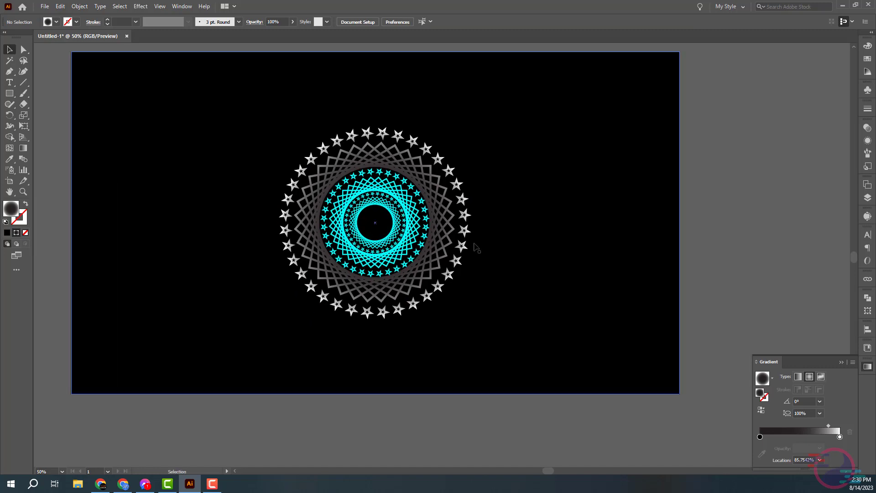
pyautogui.click(445, 237)
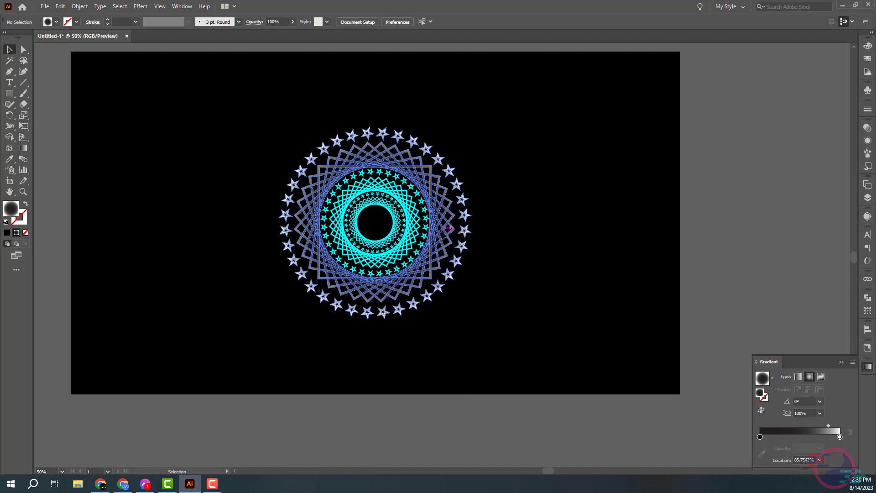
# Open the dark stop's swatches, cancel without changes, and reselect the outer rings
pyautogui.doubleClick(760, 436)
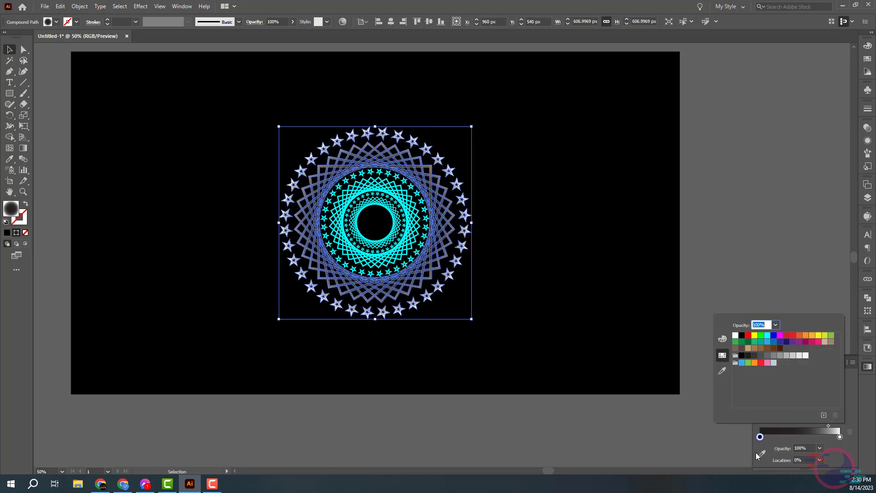
pyautogui.click(756, 455)
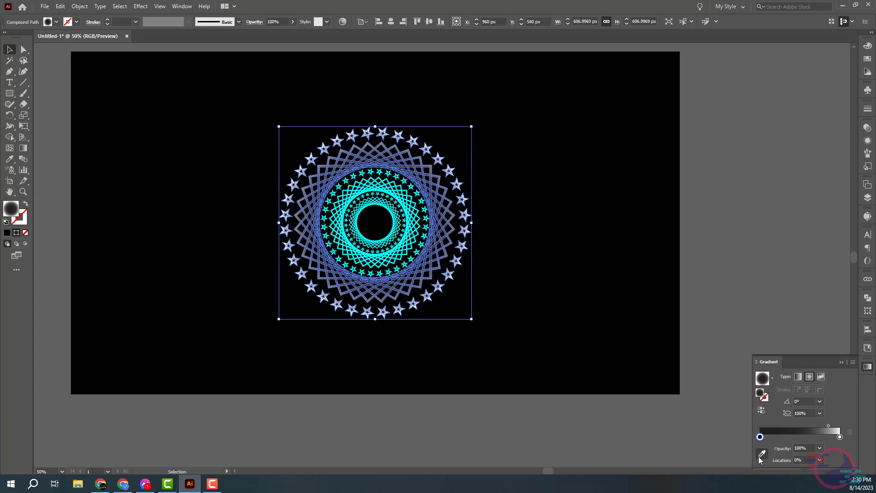
pyautogui.click(758, 456)
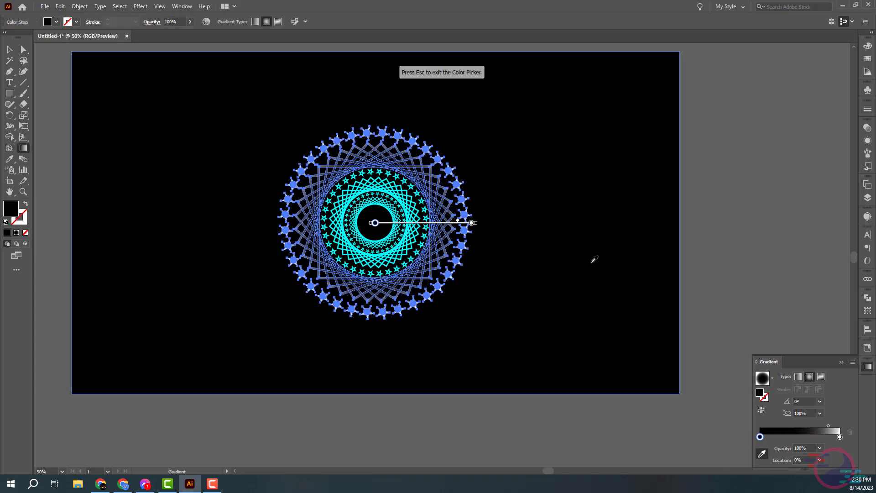
pyautogui.press('Escape')
pyautogui.press('v')
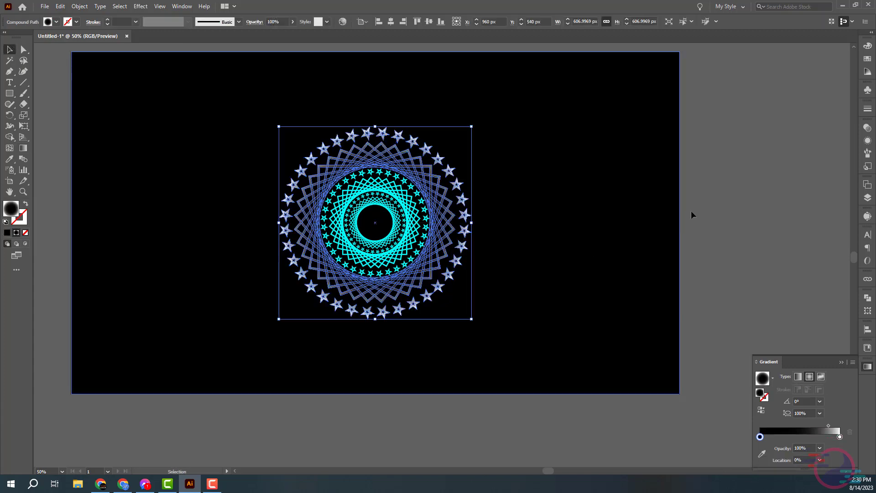
pyautogui.click(691, 214)
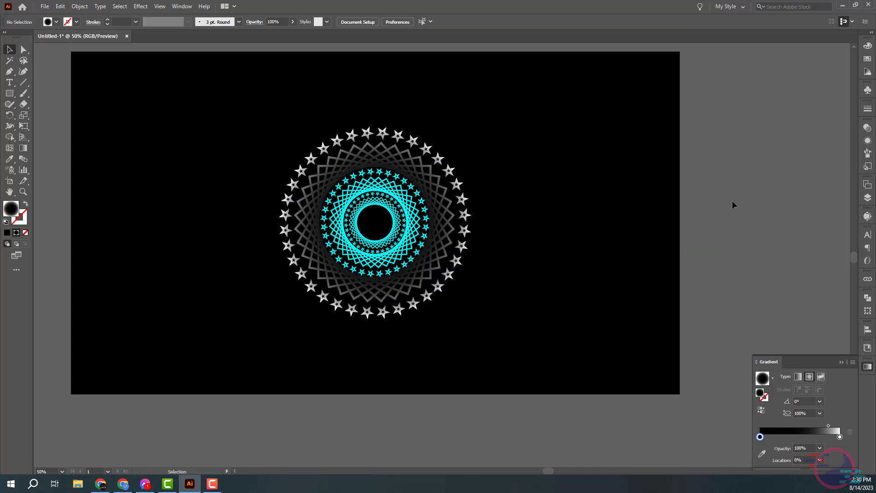
pyautogui.click(453, 221)
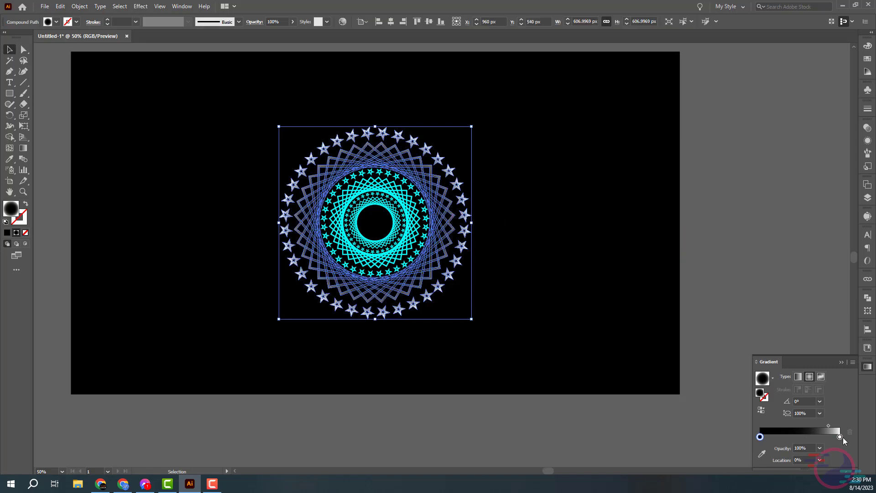
# Change the gradient's light stop to cyan so the outer rings run black-to-cyan
pyautogui.click(839, 436)
pyautogui.doubleClick(840, 437)
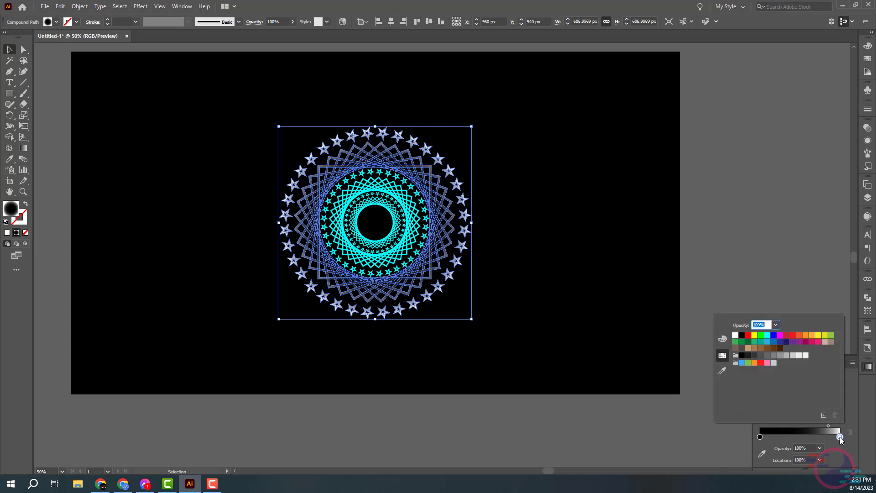
pyautogui.click(769, 336)
pyautogui.click(690, 231)
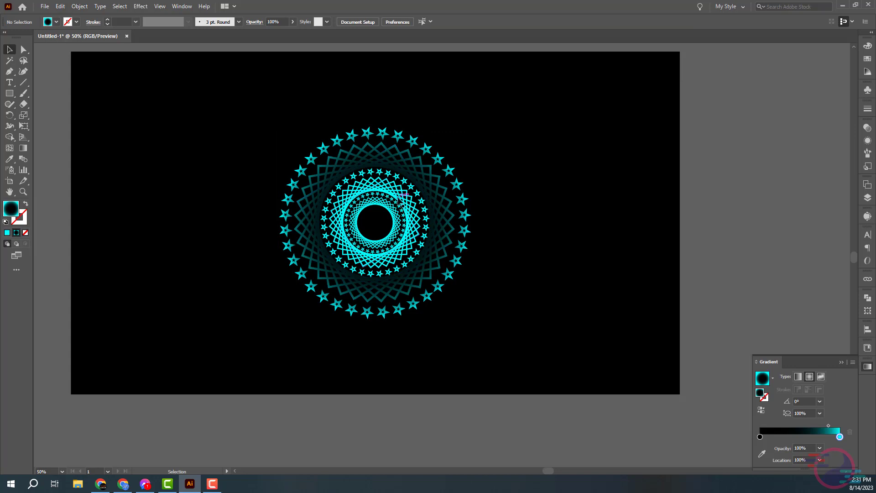
pyautogui.click(401, 194)
# Eyedrop the outer star's black-to-cyan gradient onto the inner star ring
pyautogui.press('i')
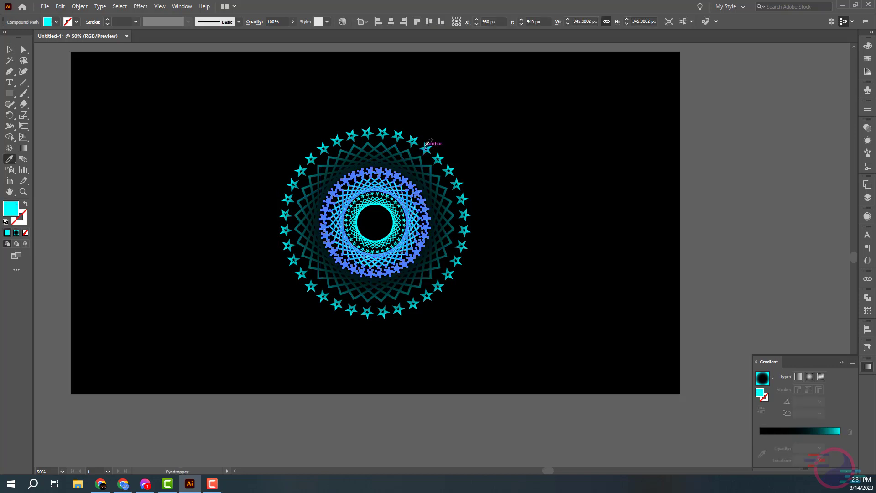
pyautogui.click(426, 147)
pyautogui.press('v')
pyautogui.click(706, 196)
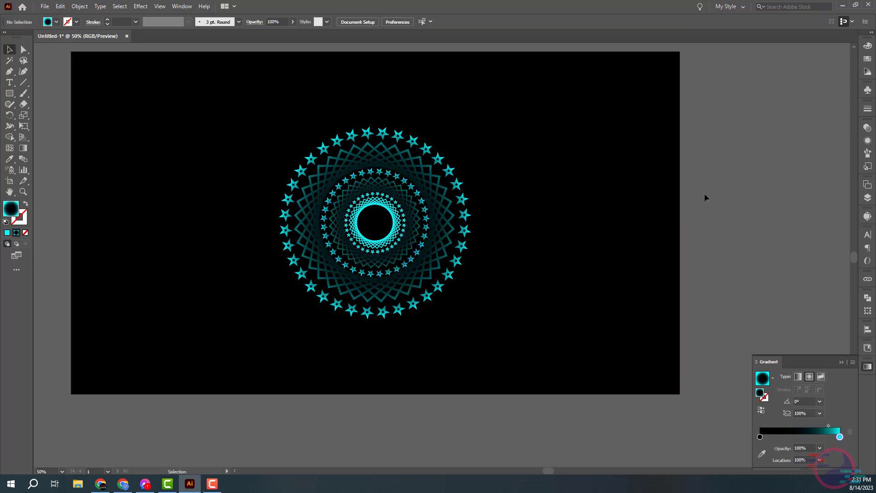
# Eyedrop the same gradient onto the innermost ring and check the whole design
pyautogui.click(389, 201)
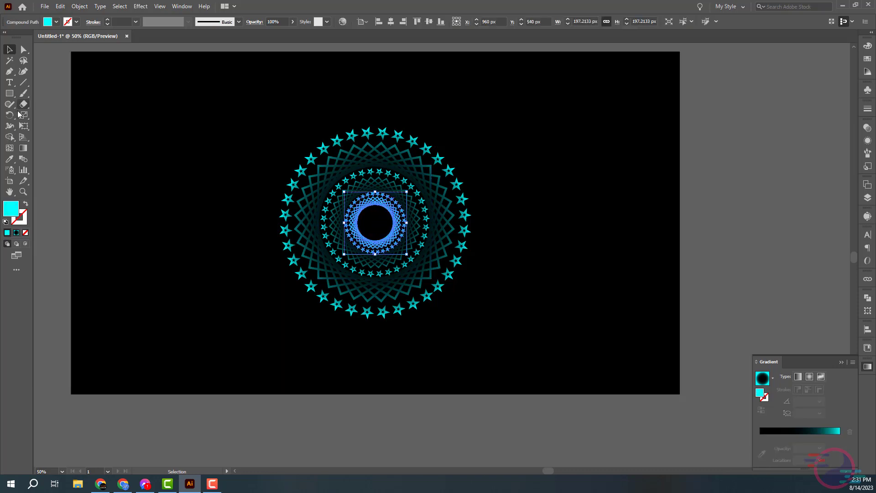
pyautogui.click(10, 158)
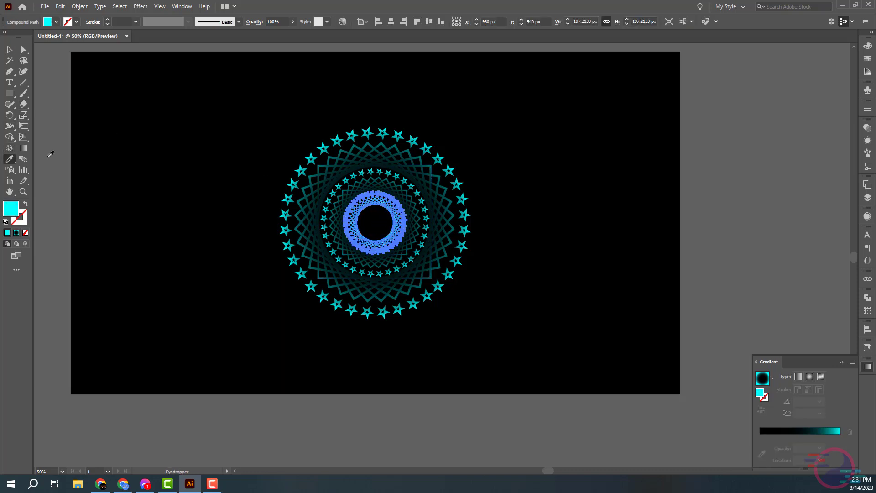
pyautogui.click(412, 138)
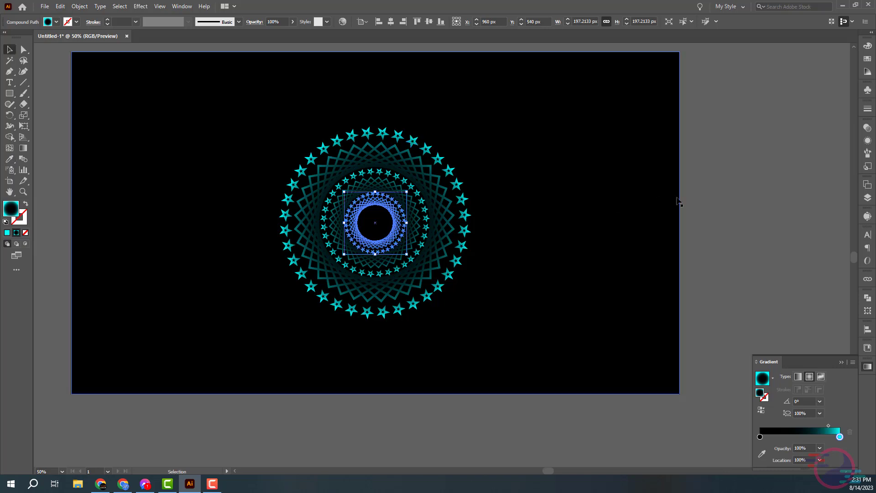
pyautogui.press('v')
pyautogui.click(759, 196)
pyautogui.hotkey('ctrl', '-')
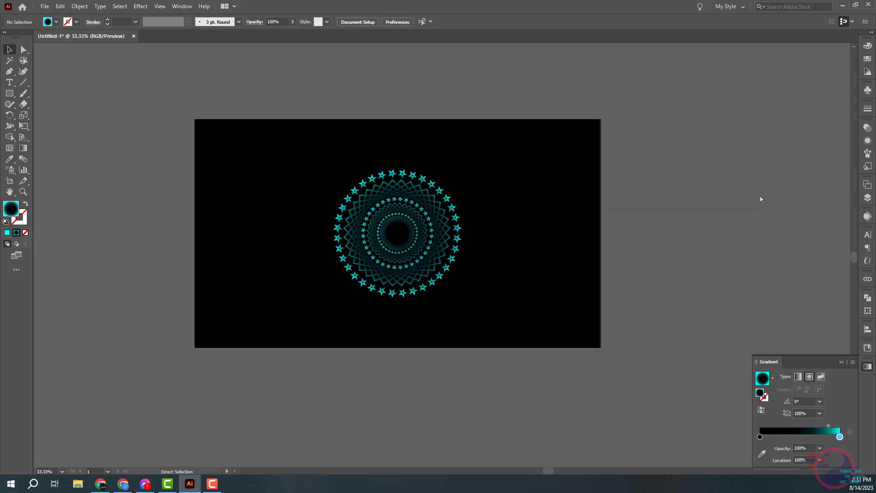
pyautogui.hotkey('ctrl', '=')
# Select only the mandala and scale it from its centre to about 972 px square
pyautogui.scroll(1, 664, 224)
pyautogui.hotkey('ctrl', 'a')
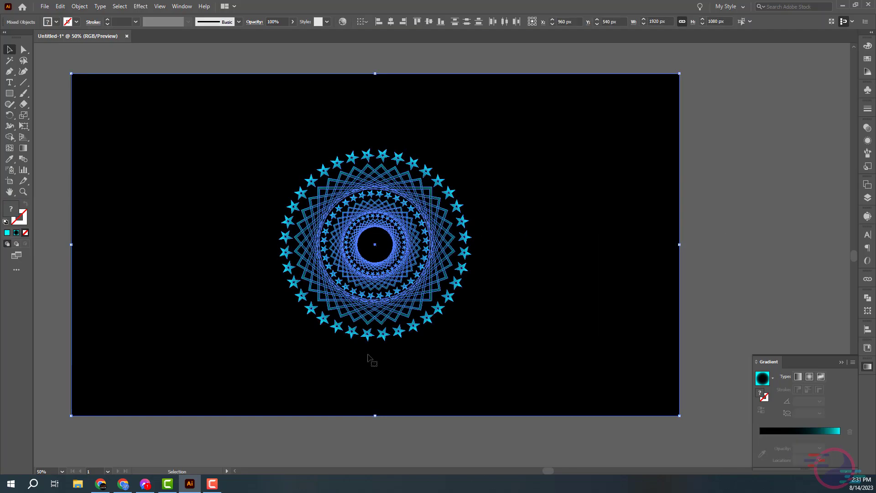
pyautogui.click(469, 187)
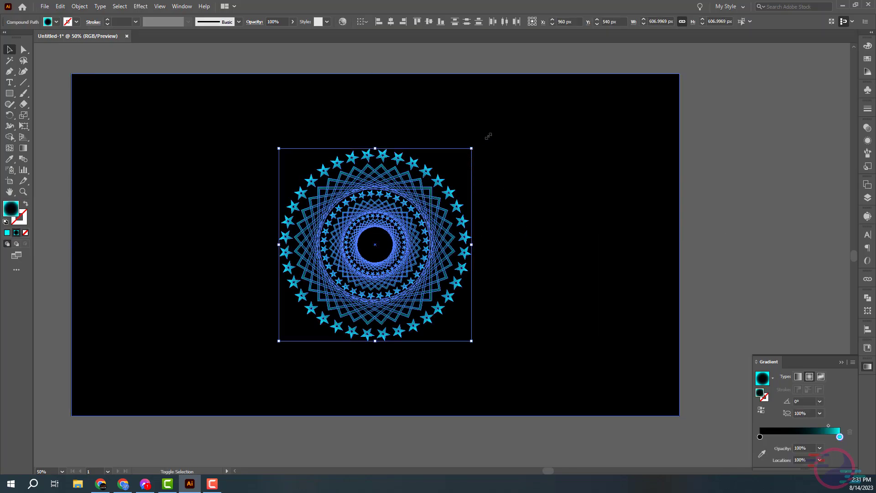
pyautogui.moveTo(489, 135); pyautogui.dragTo(568, 92)
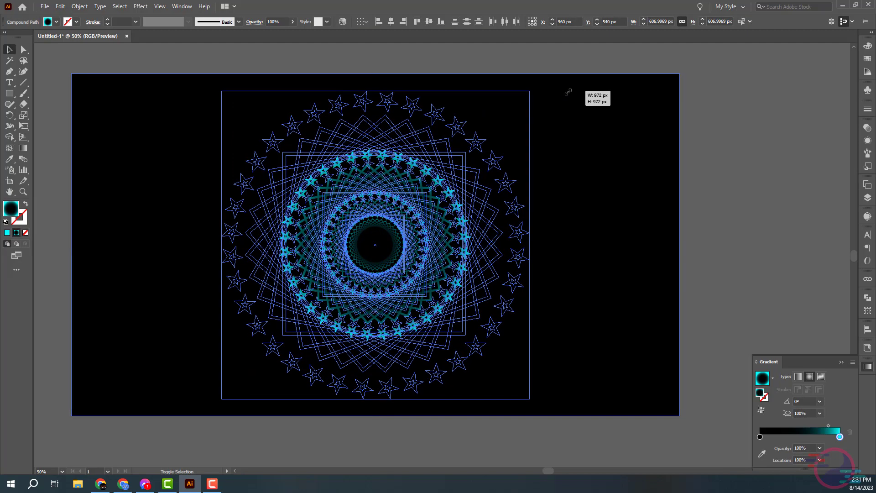
pyautogui.click(720, 162)
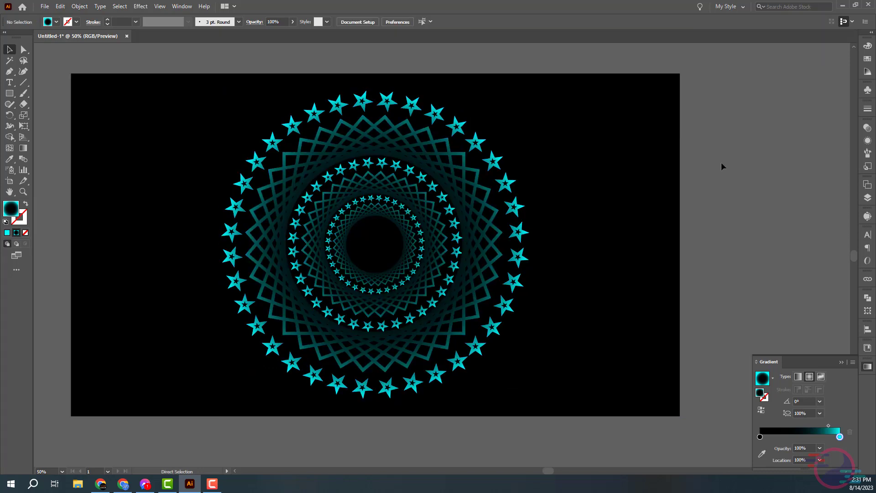